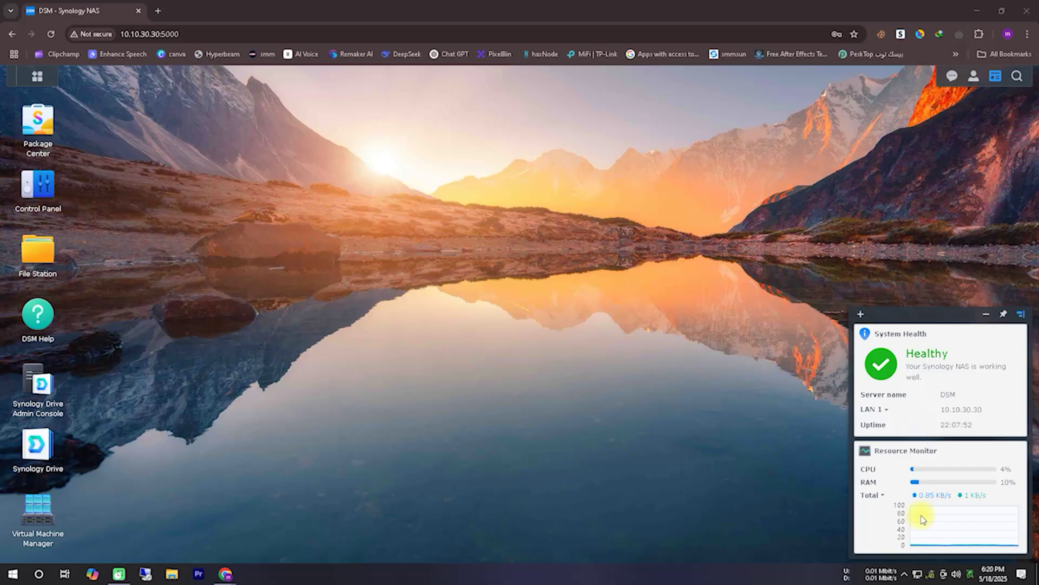
# Step: Open Package Center from the DSM main menu
pyautogui.moveTo(76, 550)
pyautogui.mouseDown()
pyautogui.moveTo(6, 536)
pyautogui.moveTo(27, 557)
pyautogui.mouseUp()
pyautogui.moveTo(167, 436); pyautogui.dragTo(87, 494)
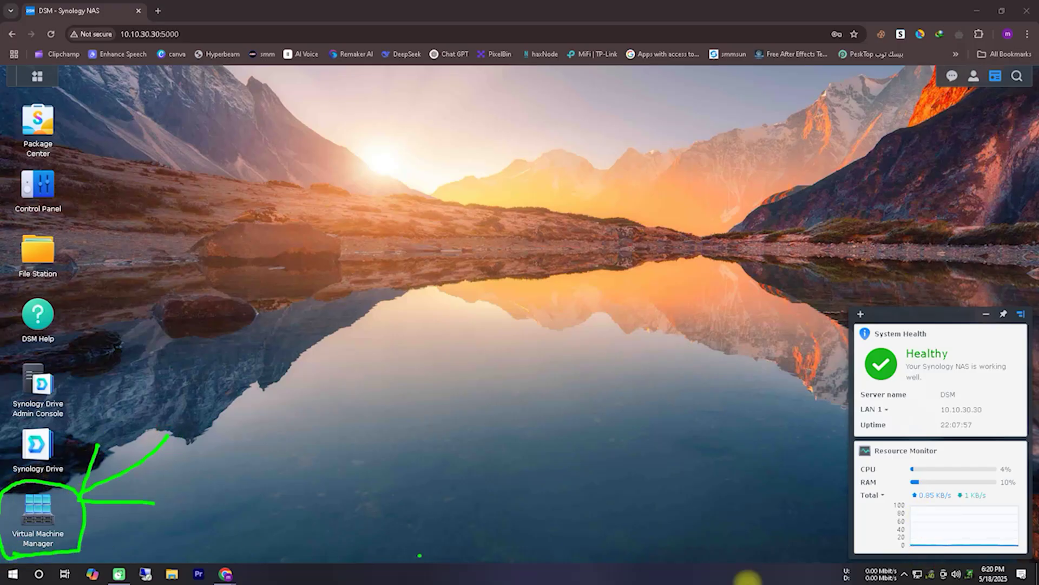
pyautogui.click(36, 76)
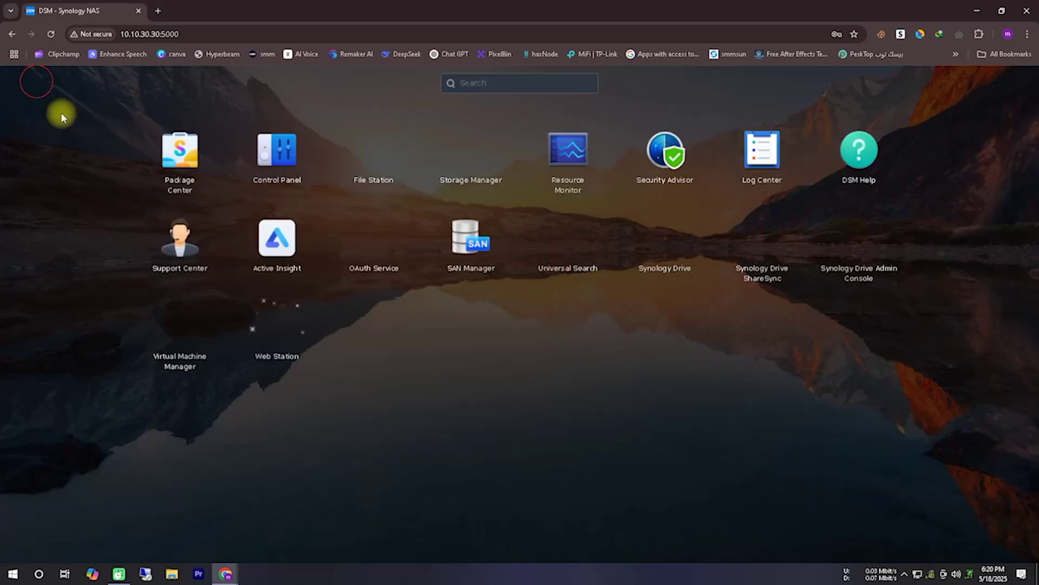
pyautogui.moveTo(158, 365); pyautogui.dragTo(203, 385)
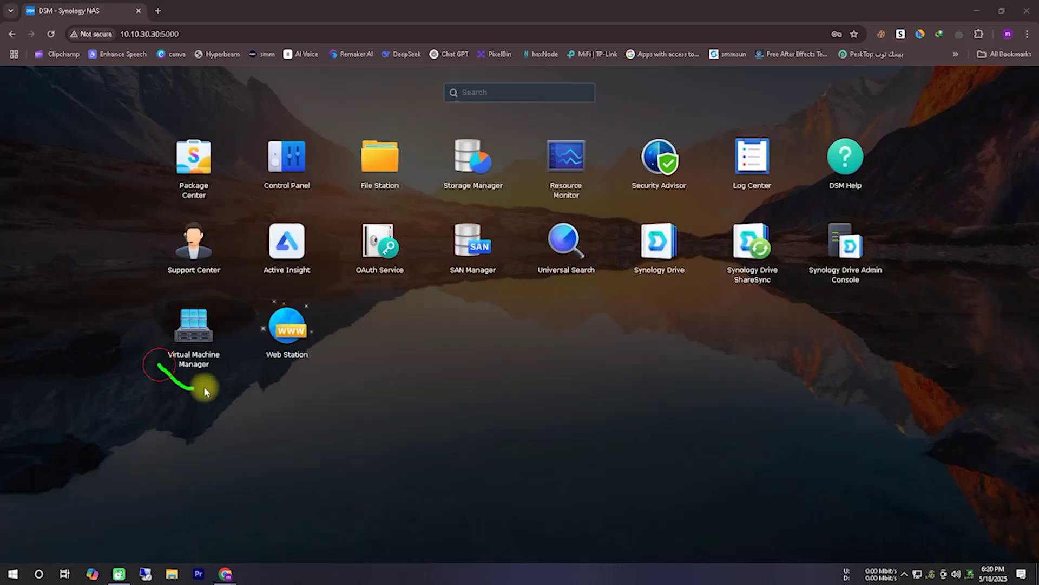
pyautogui.click(676, 501)
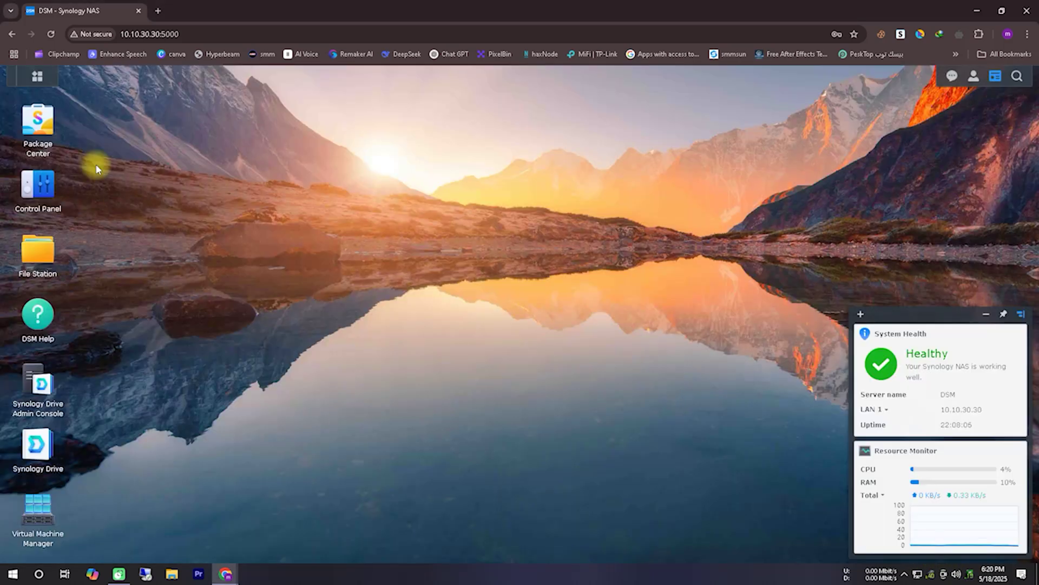
pyautogui.click(39, 123)
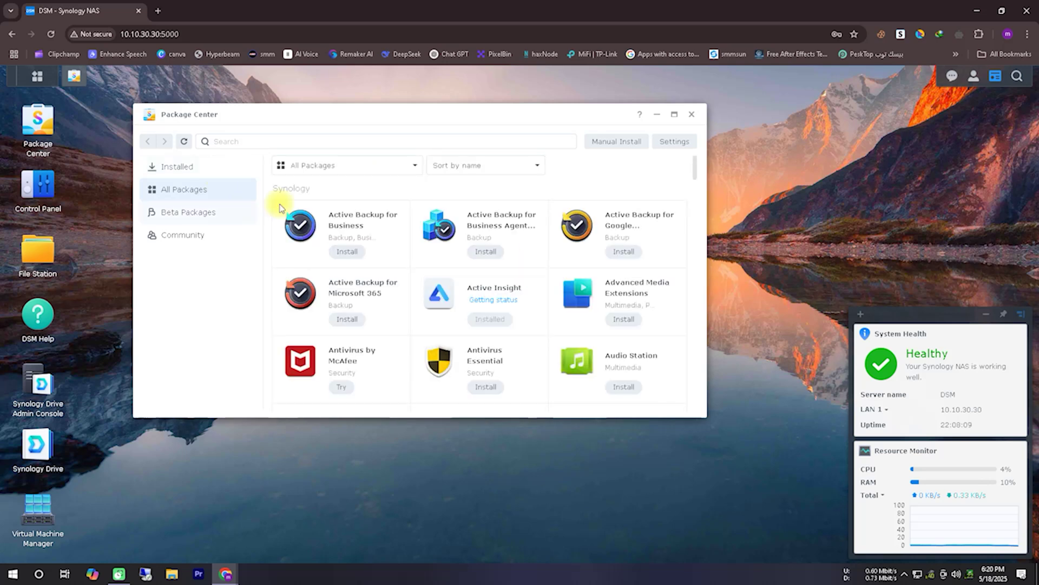
# Step: Switch to All Packages and scroll down to the installed Virtual Machine Manager card
pyautogui.click(210, 169)
pyautogui.click(201, 189)
pyautogui.scroll(-20, 441, 250)
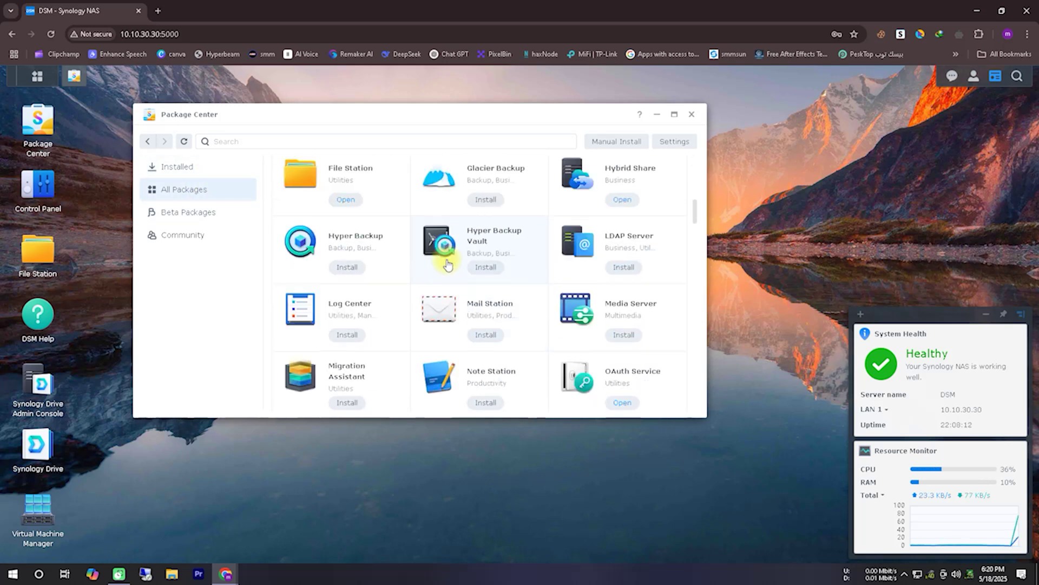
pyautogui.scroll(-10, 448, 268)
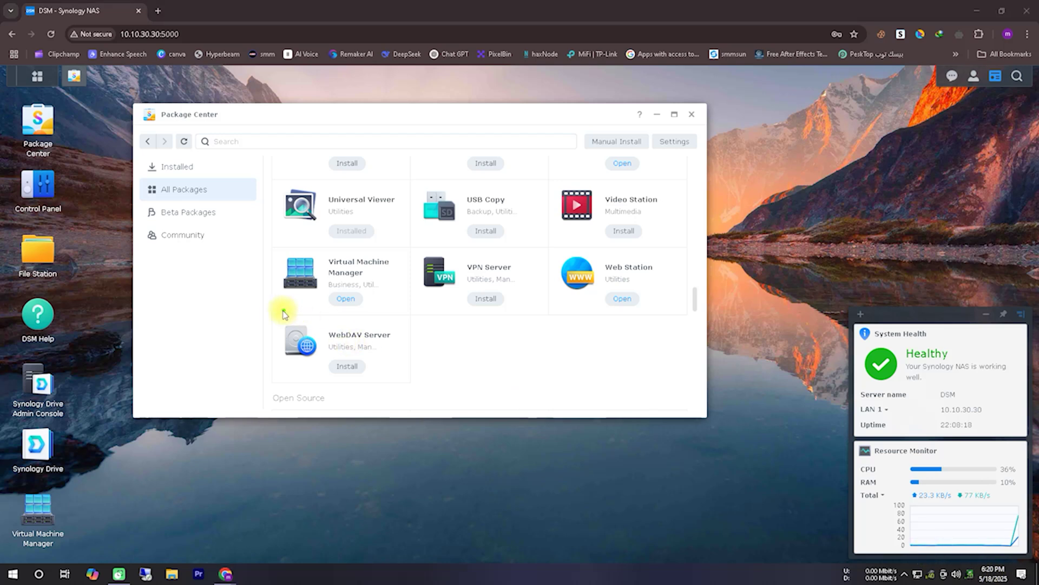
pyautogui.moveTo(278, 308)
pyautogui.mouseDown()
pyautogui.moveTo(406, 313)
pyautogui.moveTo(290, 253)
pyautogui.moveTo(273, 259)
pyautogui.moveTo(276, 234)
pyautogui.mouseUp()
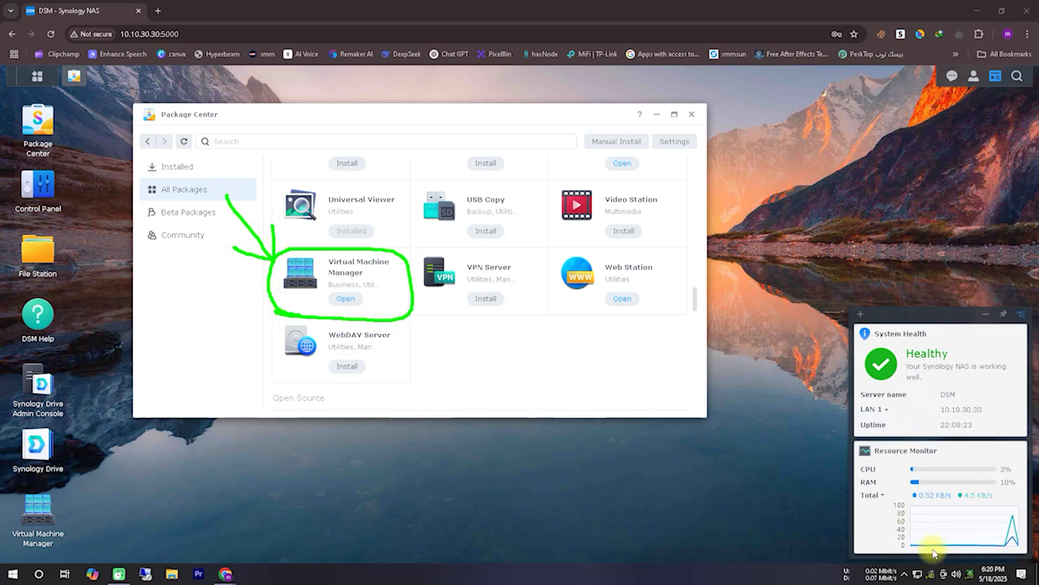
# Step: Launch Virtual Machine Manager and show its Image page with the linuxmint-22.1 ISO
pyautogui.click(346, 298)
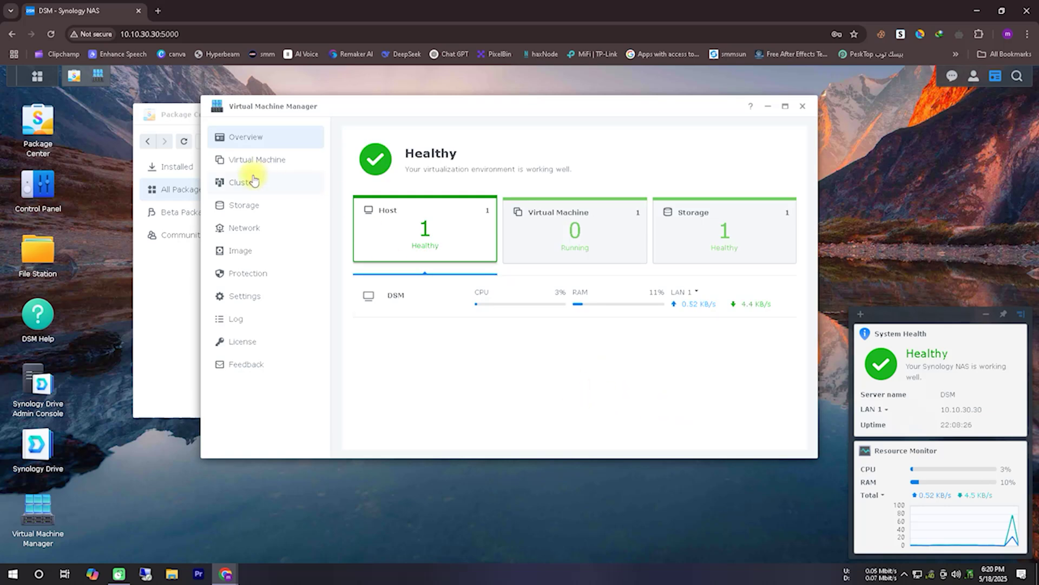
pyautogui.moveTo(273, 230)
pyautogui.mouseDown()
pyautogui.moveTo(221, 262)
pyautogui.moveTo(273, 263)
pyautogui.moveTo(235, 268)
pyautogui.mouseUp()
pyautogui.click(284, 251)
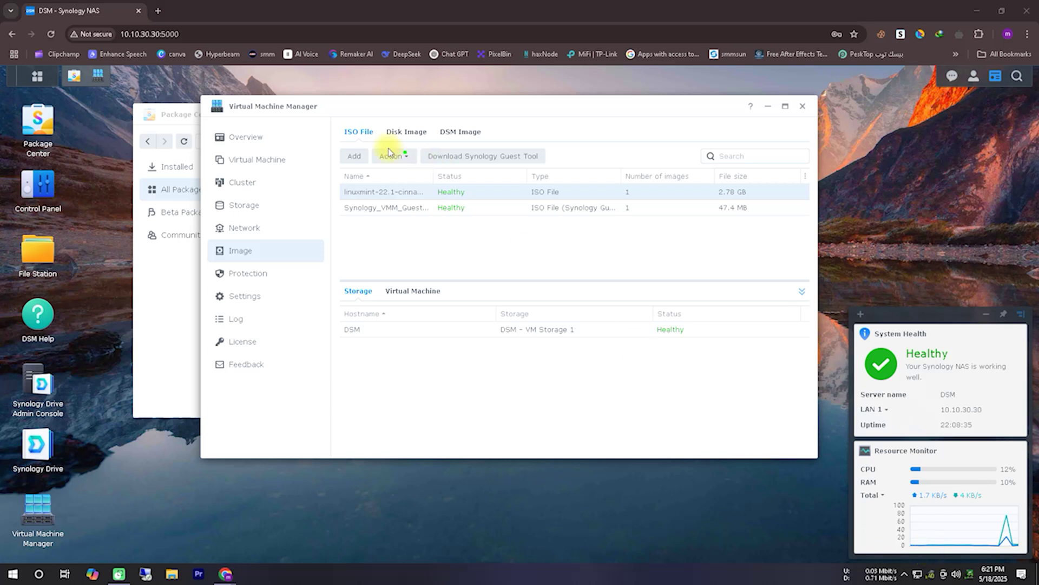
# Step: Look at the local and NAS sources in the Add ISO File dialog, then close it without adding anything
pyautogui.moveTo(356, 147); pyautogui.dragTo(338, 133)
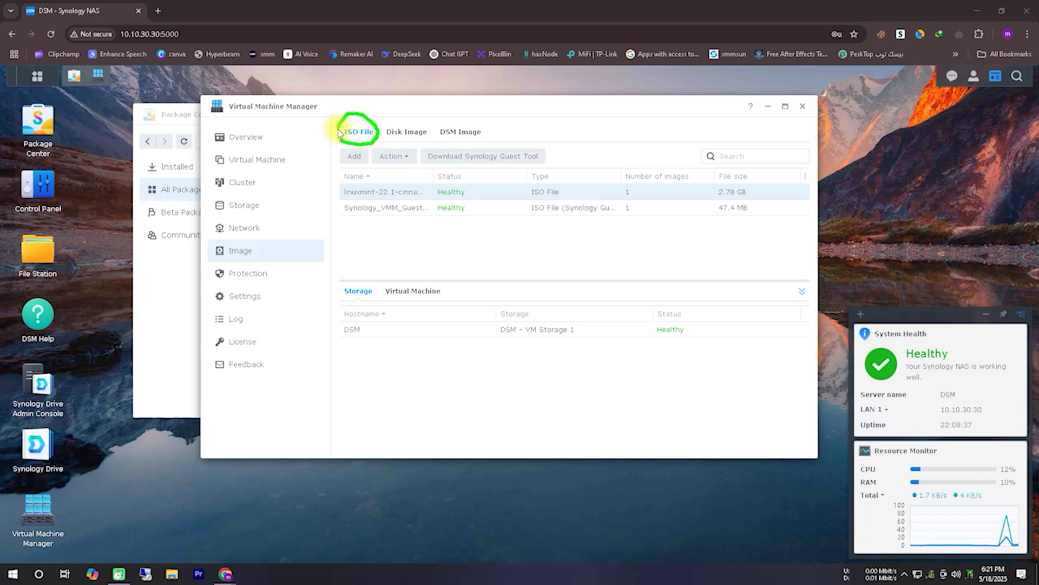
pyautogui.click(354, 156)
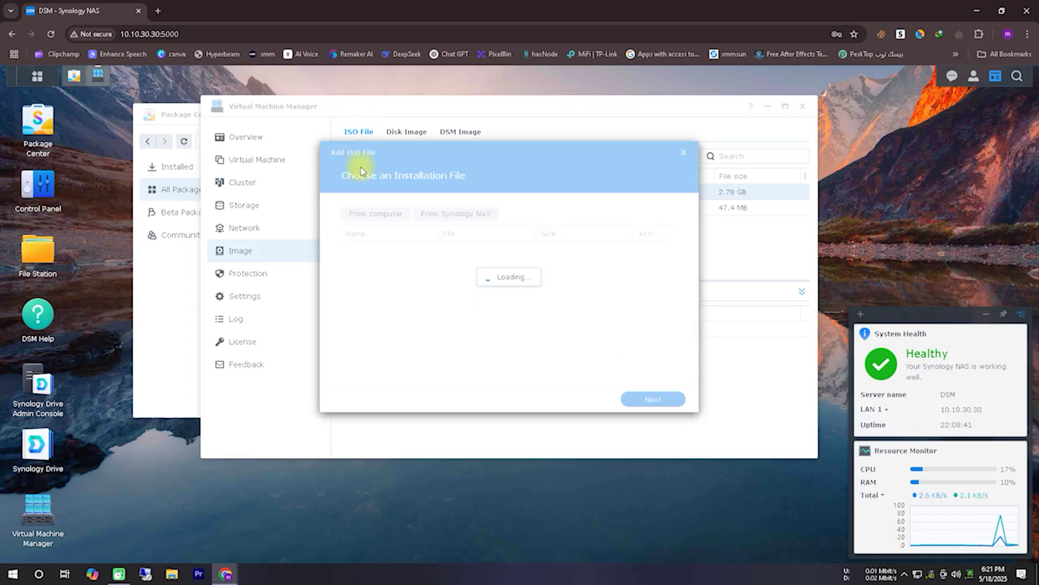
pyautogui.moveTo(336, 215)
pyautogui.mouseDown()
pyautogui.moveTo(343, 197)
pyautogui.moveTo(338, 217)
pyautogui.mouseUp()
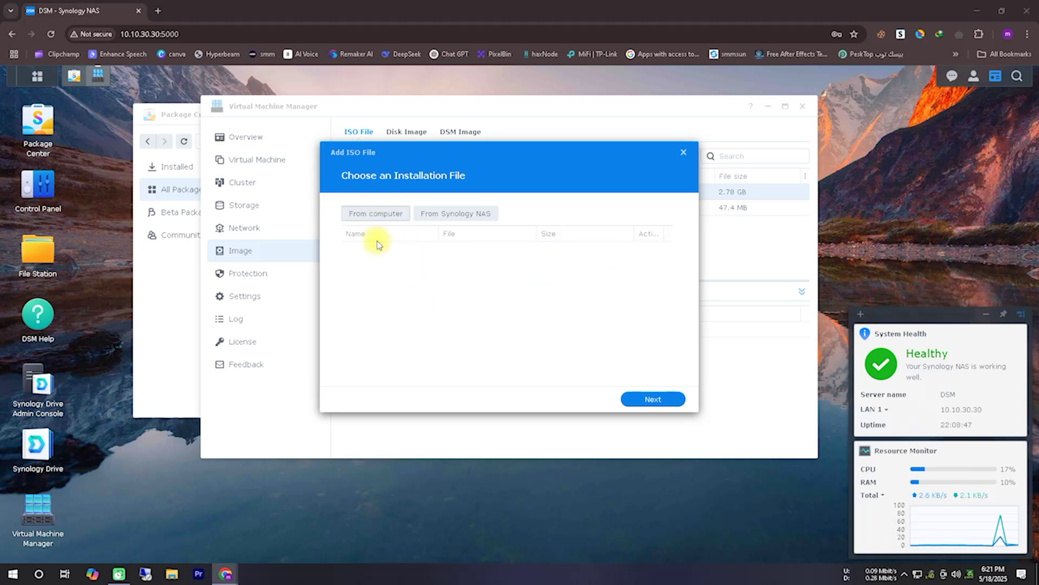
pyautogui.click(376, 214)
pyautogui.click(704, 406)
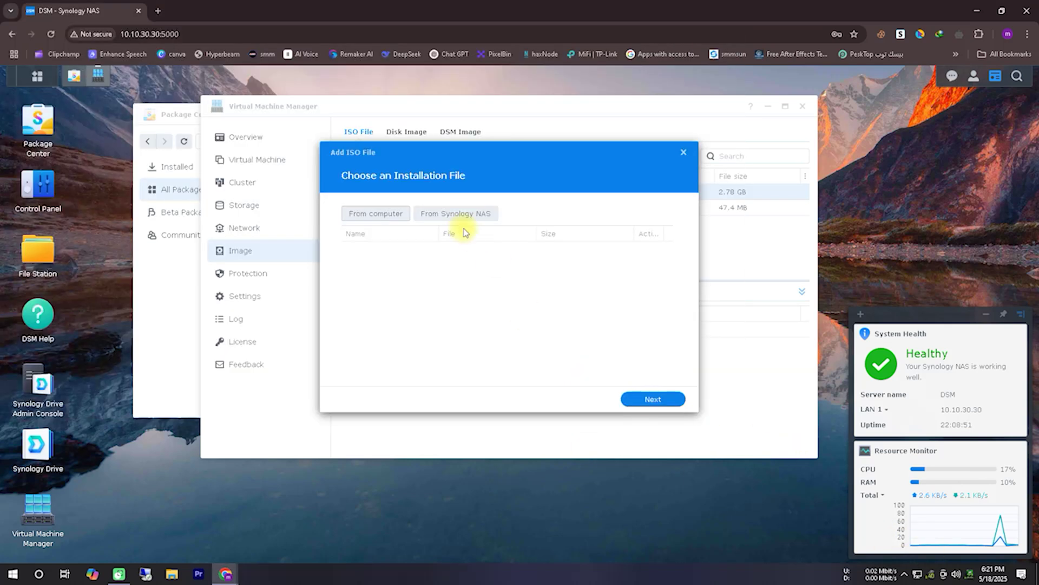
pyautogui.click(459, 211)
pyautogui.click(683, 153)
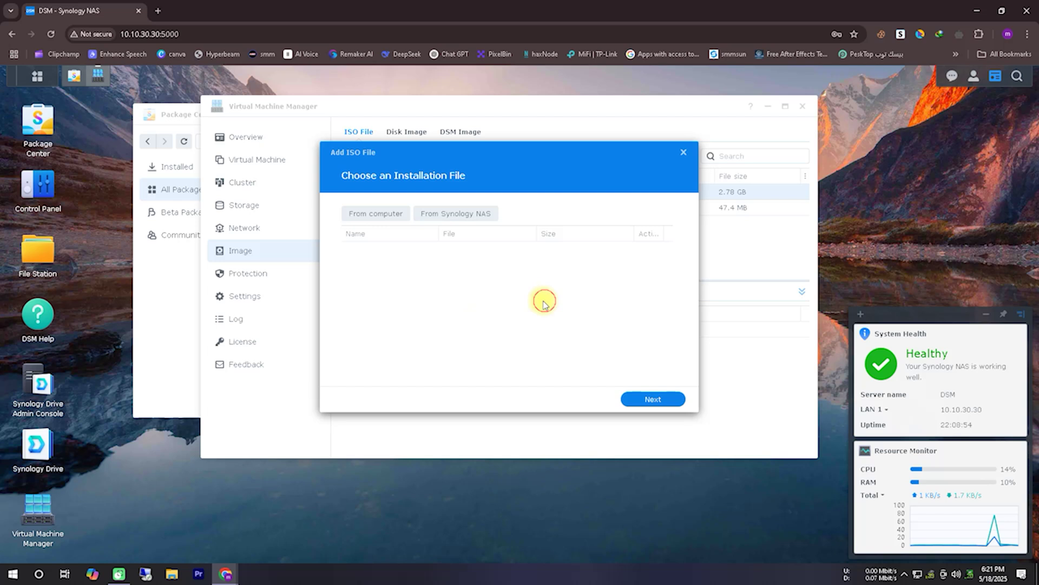
pyautogui.click(683, 154)
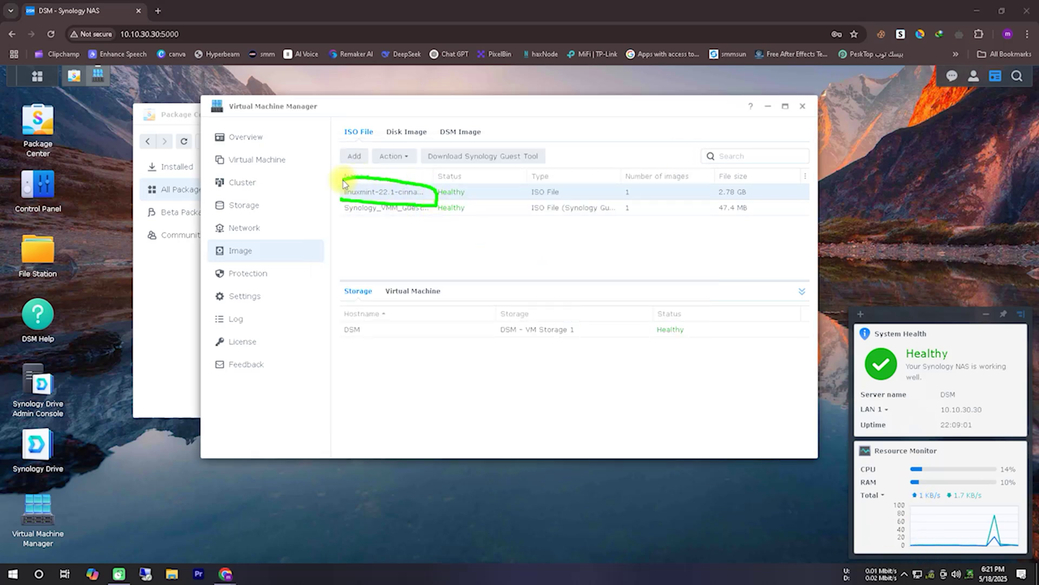
# Step: Create a new Linux virtual machine on DSM - VM storage, reaching its general specifications
pyautogui.click(247, 159)
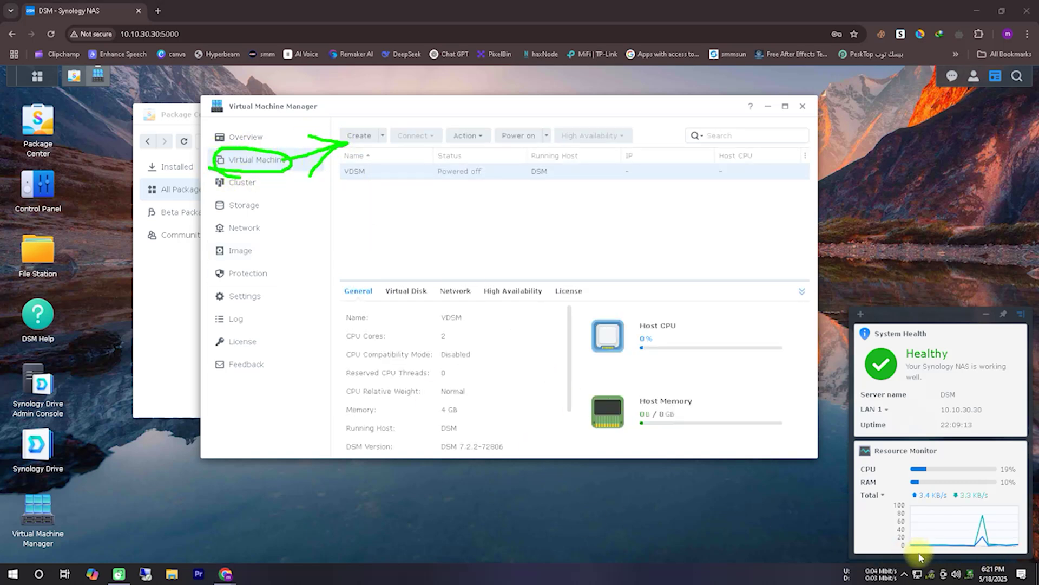
pyautogui.click(359, 137)
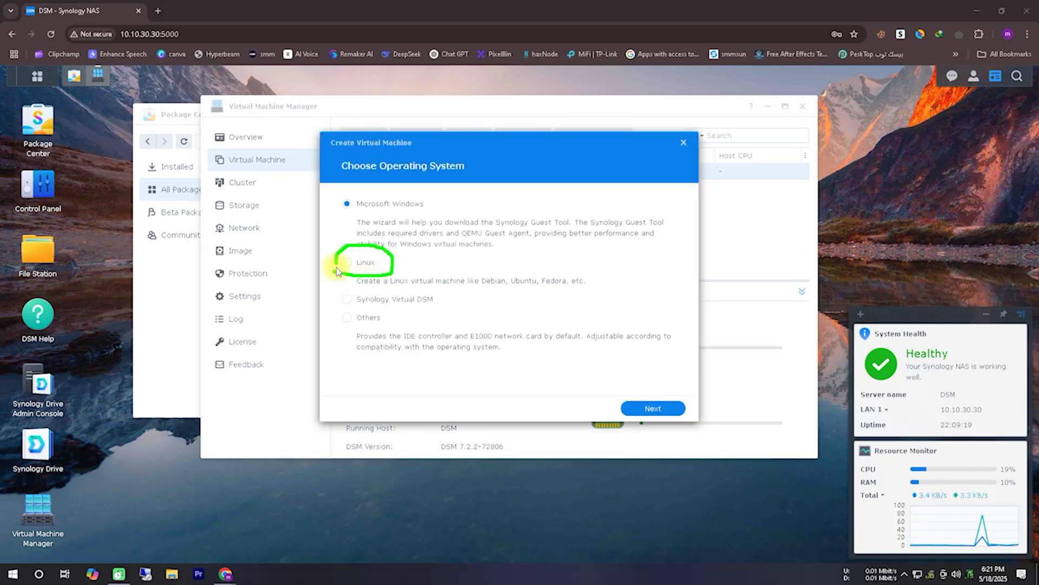
pyautogui.click(365, 262)
pyautogui.click(678, 410)
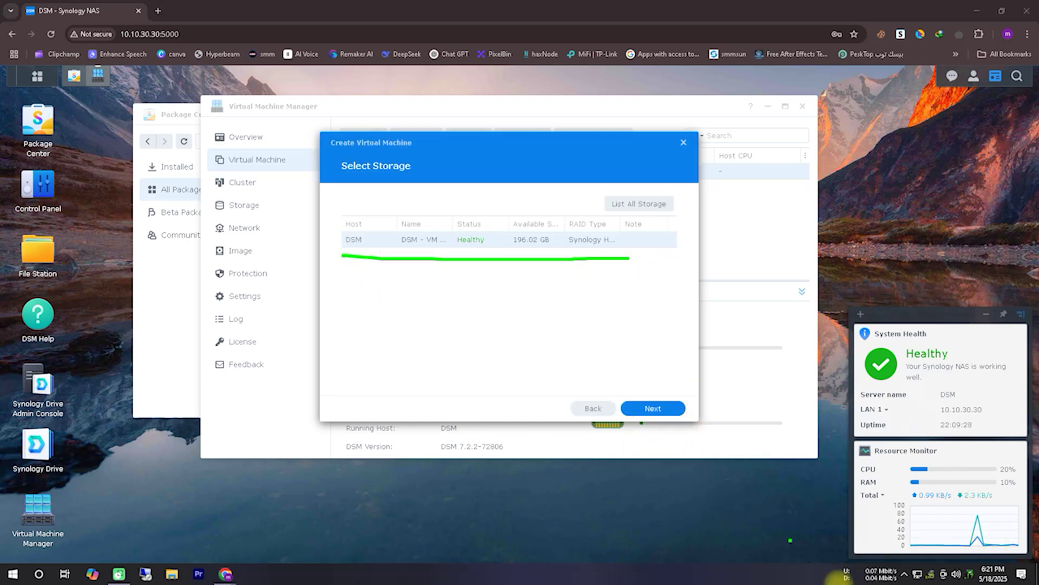
pyautogui.click(653, 408)
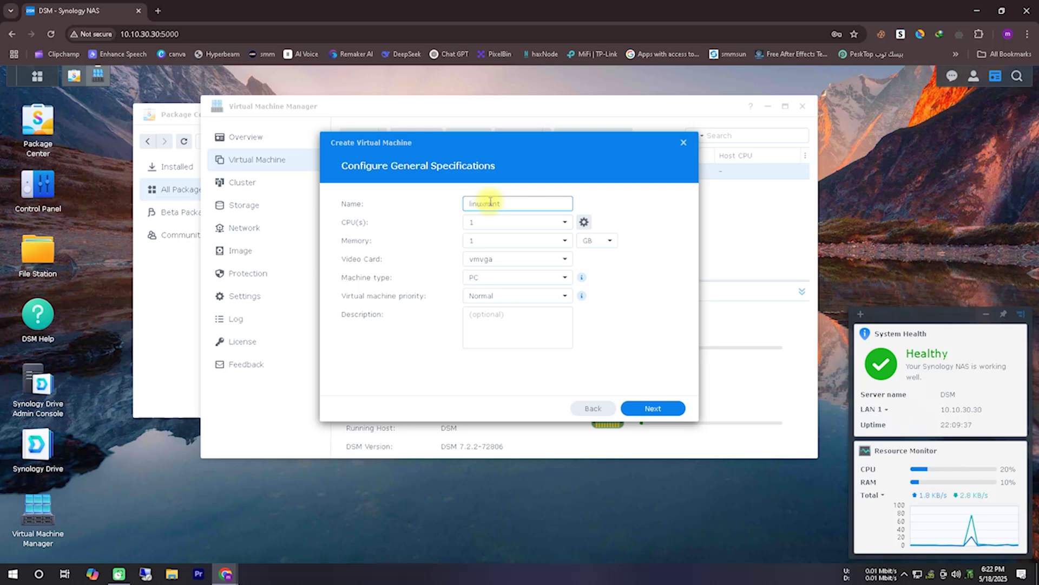
# Step: Give the linuxmint VM 2 CPUs and 4 GB of memory
pyautogui.click(561, 222)
pyautogui.click(498, 271)
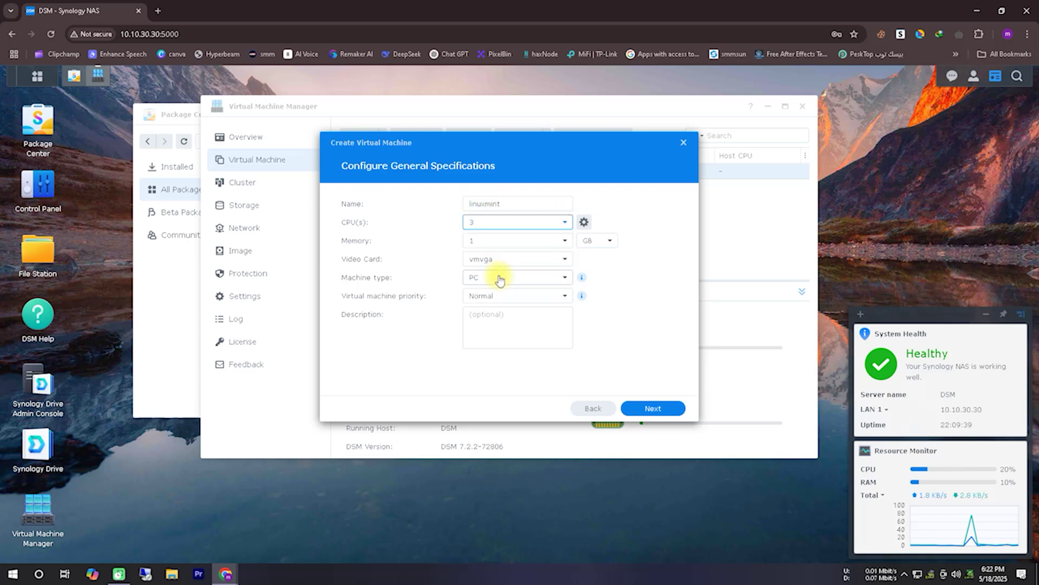
pyautogui.click(565, 243)
pyautogui.click(524, 321)
pyautogui.click(561, 224)
pyautogui.click(546, 255)
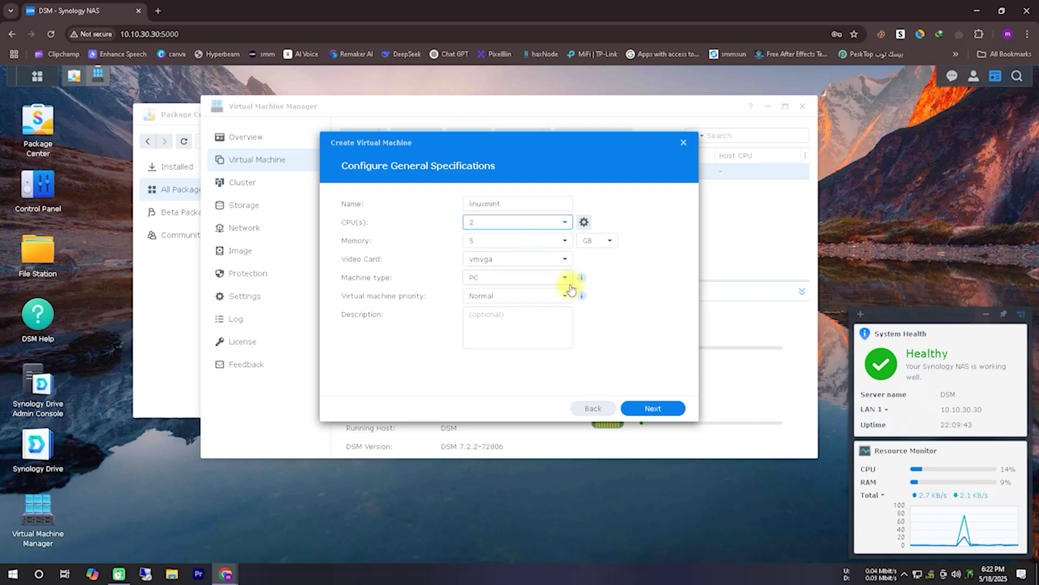
pyautogui.click(564, 240)
pyautogui.click(520, 306)
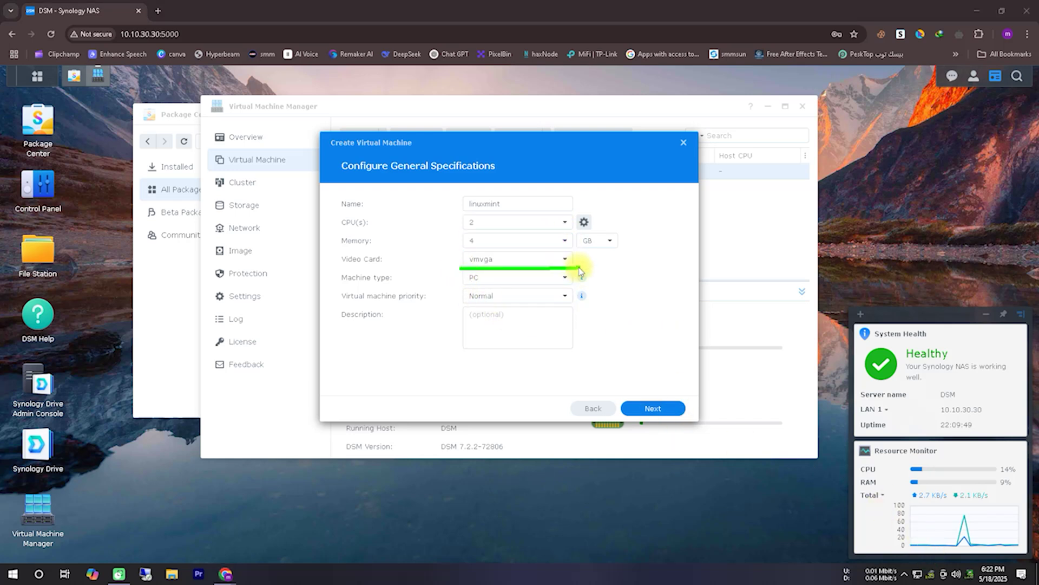
# Step: Set the video card to cirrus and the VM priority to High
pyautogui.click(565, 260)
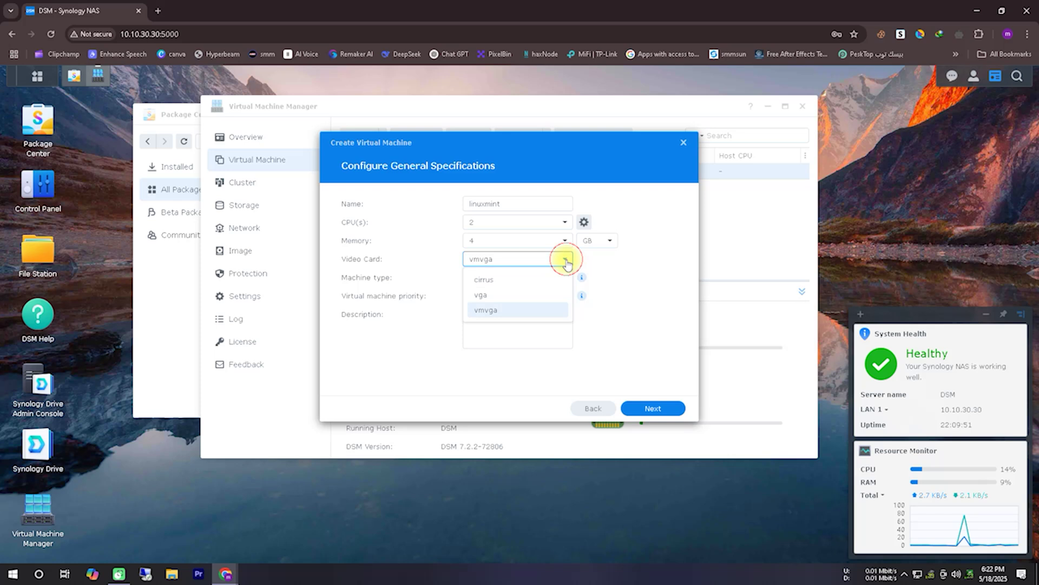
pyautogui.click(520, 280)
pyautogui.click(536, 295)
pyautogui.click(518, 363)
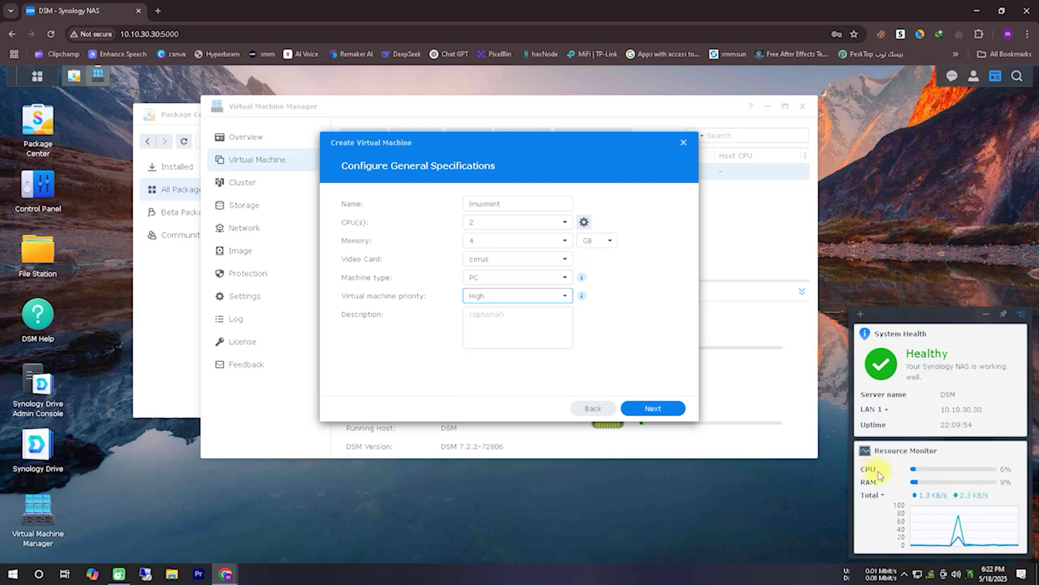
pyautogui.moveTo(592, 186)
pyautogui.mouseDown()
pyautogui.moveTo(453, 220)
pyautogui.moveTo(616, 233)
pyautogui.moveTo(592, 187)
pyautogui.mouseUp()
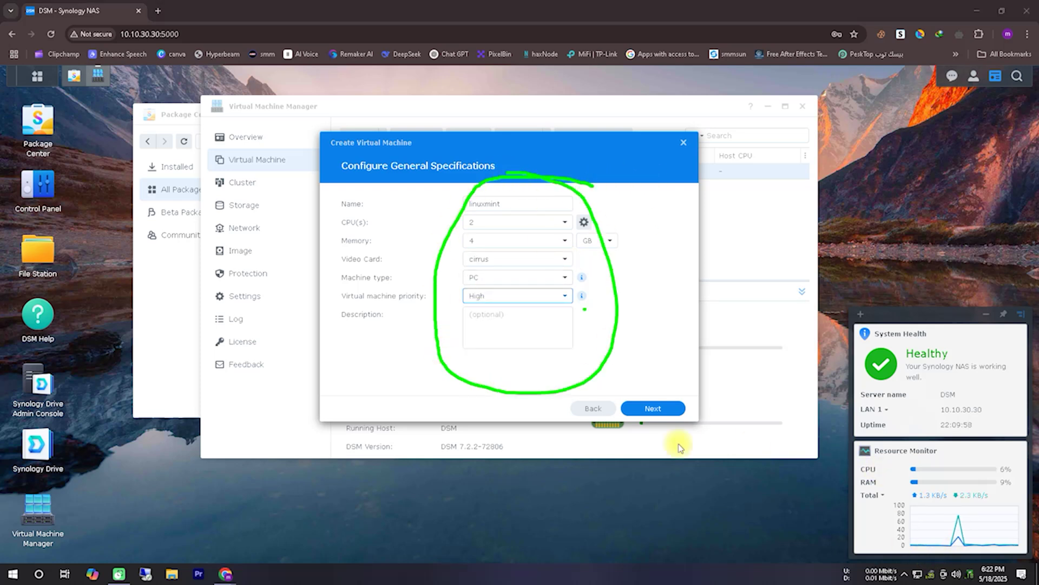
# Step: Enable CPU compatibility mode with 0 reserved CPU threads and continue to the Storage step
pyautogui.click(583, 222)
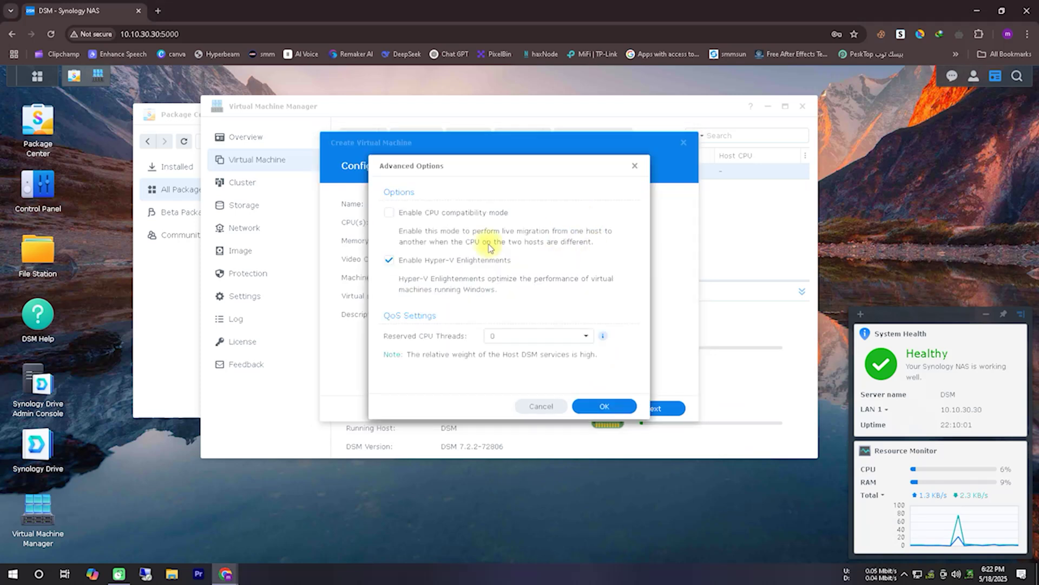
pyautogui.click(485, 214)
pyautogui.click(592, 340)
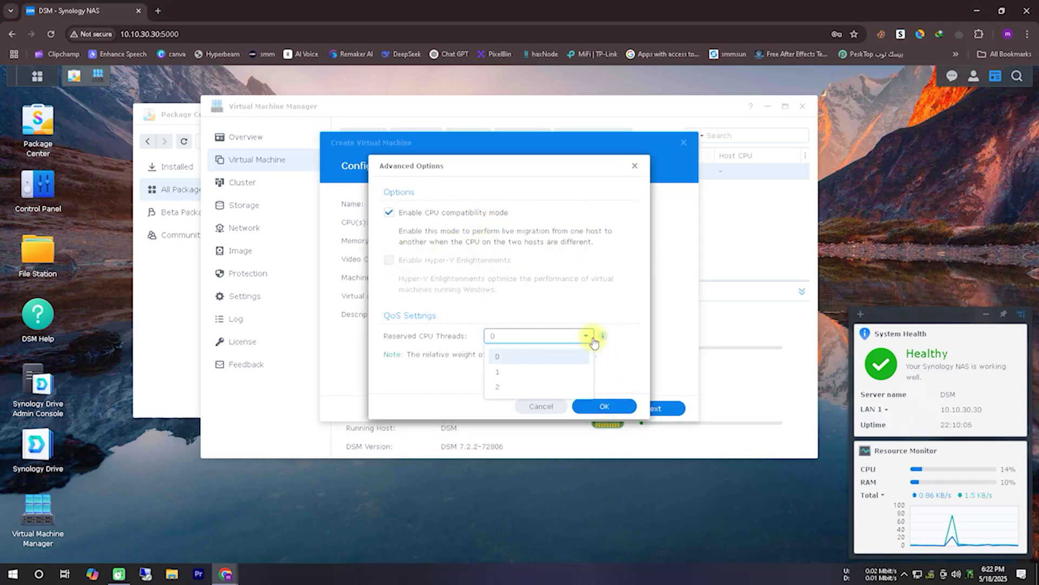
pyautogui.click(576, 335)
pyautogui.click(604, 407)
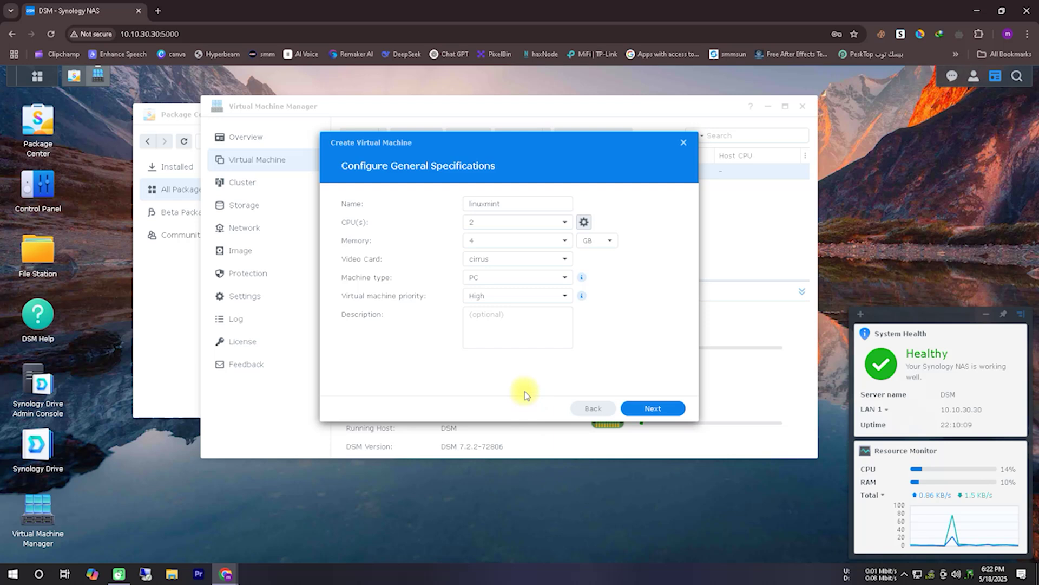
pyautogui.click(656, 408)
pyautogui.click(500, 203)
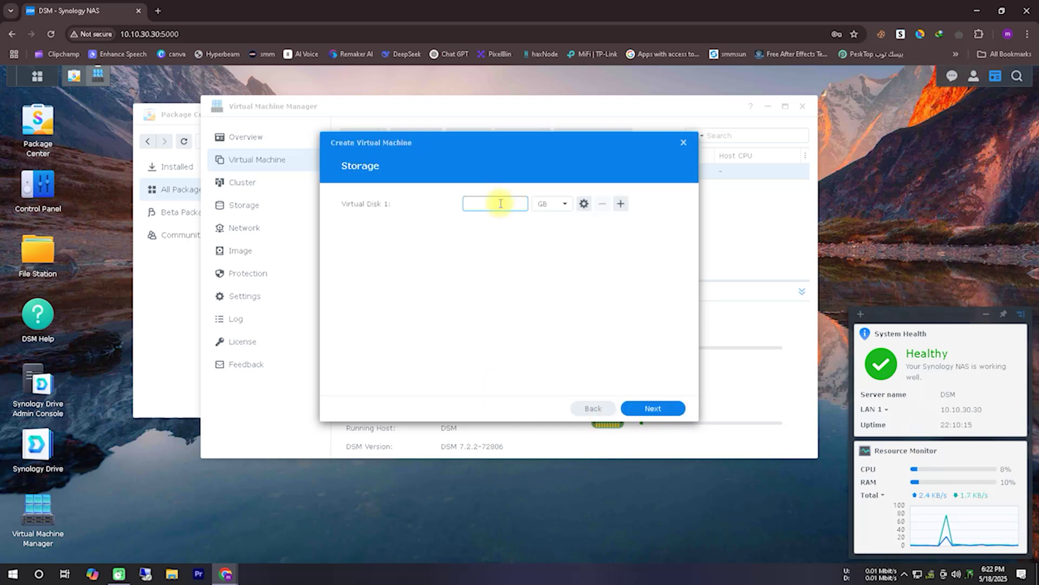
# Step: Boot the VM from the Linux Mint ISO, allow a local user power control, and create it
pyautogui.click(654, 408)
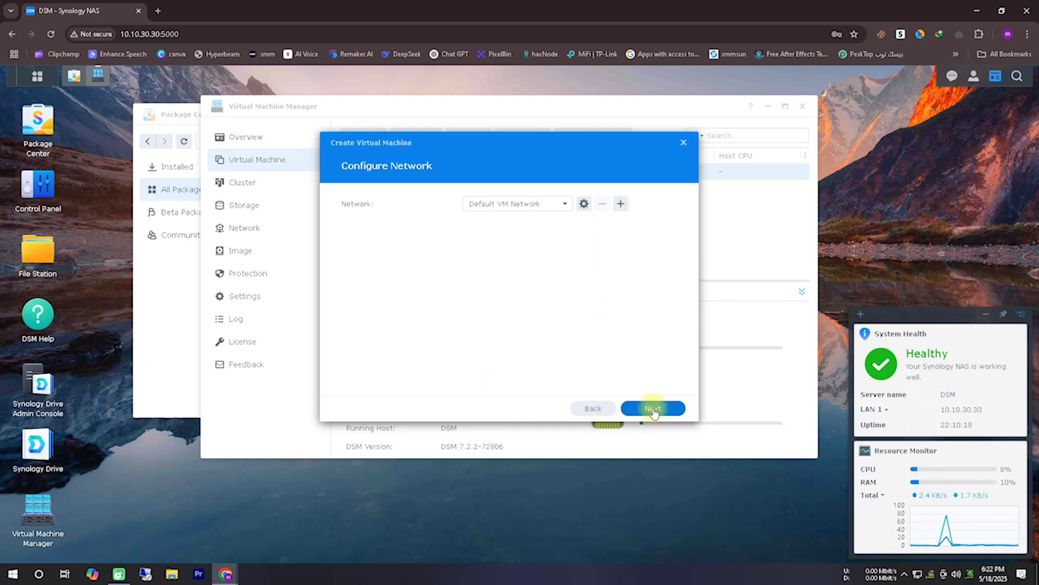
pyautogui.click(659, 408)
pyautogui.click(557, 203)
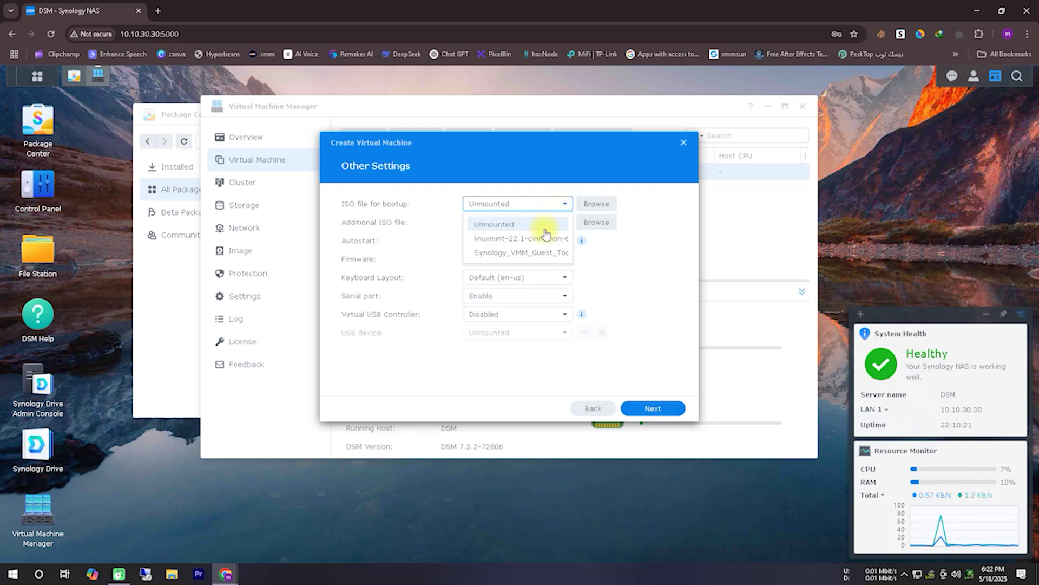
pyautogui.click(532, 237)
pyautogui.click(655, 408)
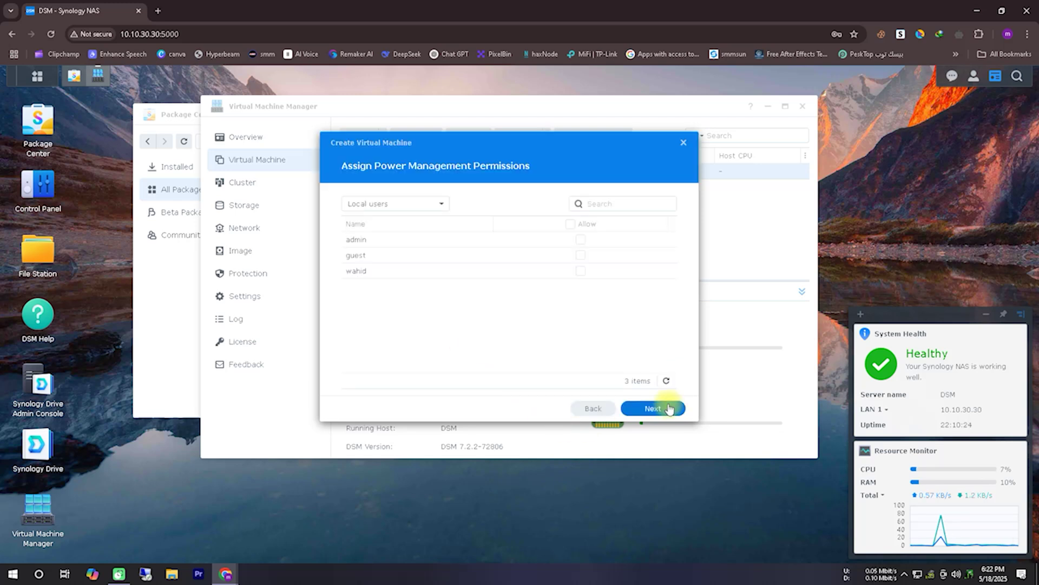
pyautogui.click(580, 271)
pyautogui.click(654, 407)
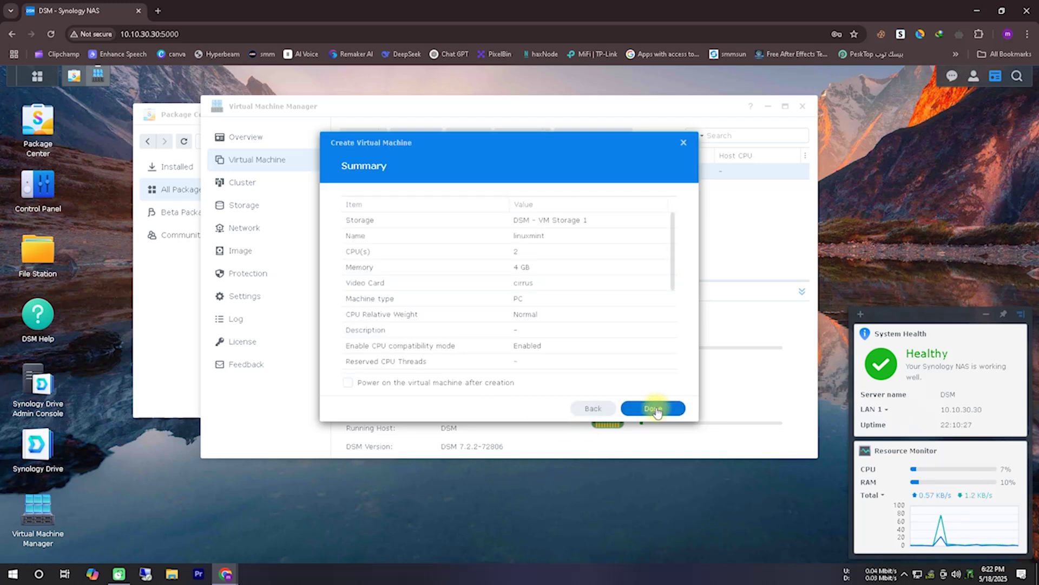
pyautogui.click(653, 409)
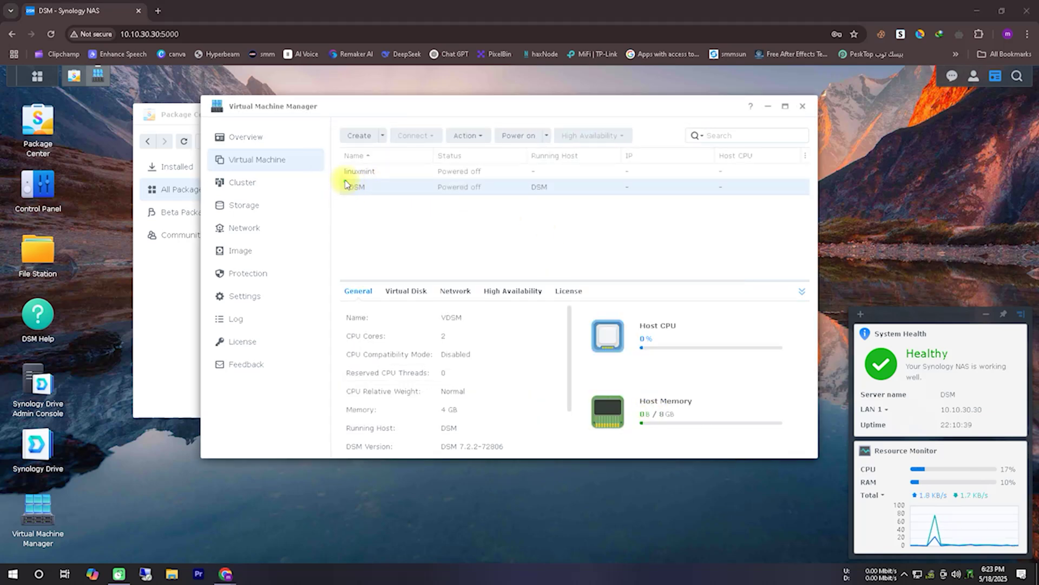
# Step: Select the linuxmint VM and connect to its noVNC console showing the Mint live desktop
pyautogui.moveTo(345, 181)
pyautogui.mouseDown()
pyautogui.moveTo(432, 179)
pyautogui.moveTo(343, 167)
pyautogui.mouseUp()
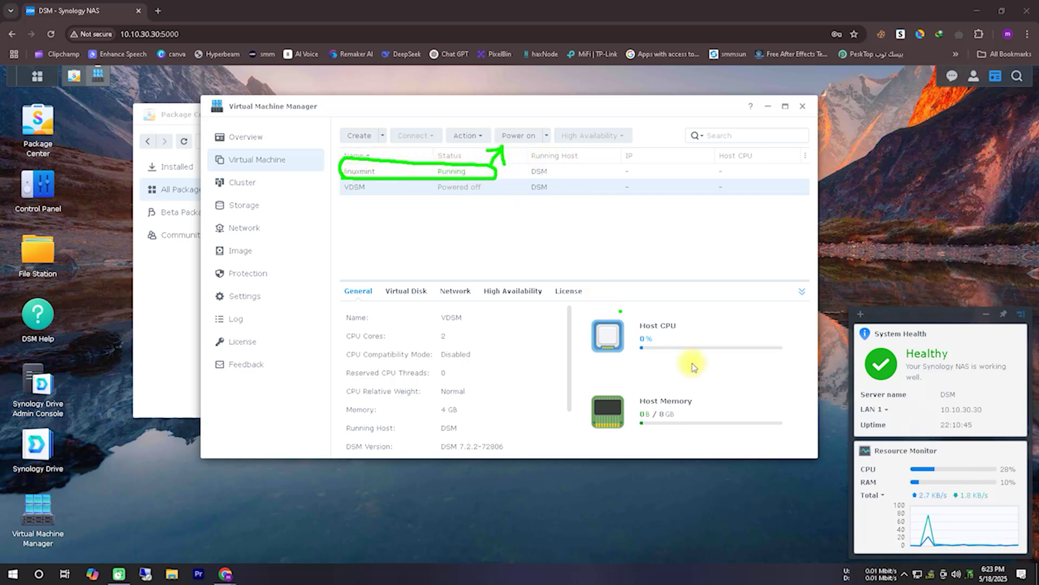
pyautogui.rightClick(932, 555)
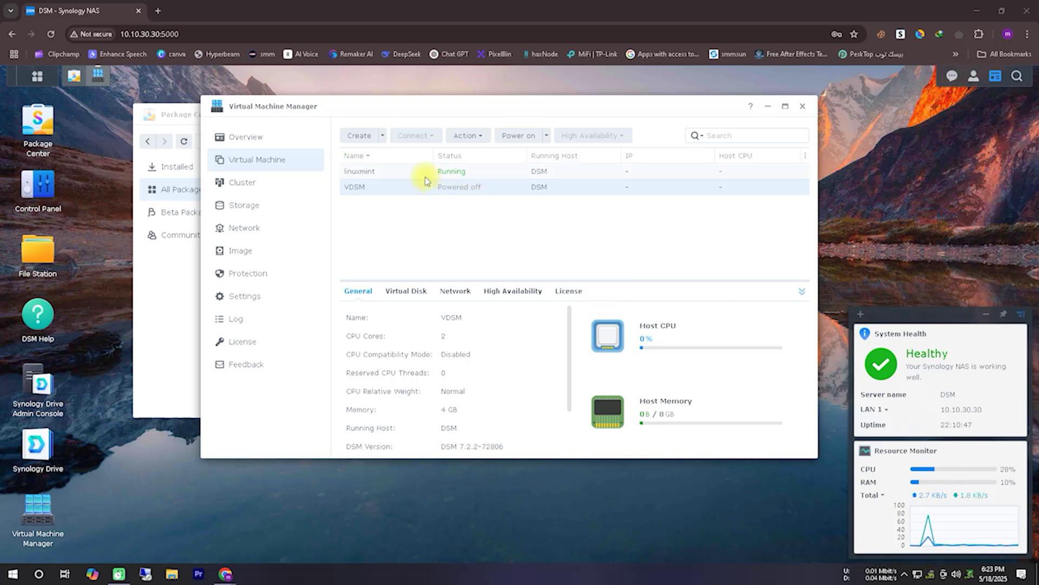
pyautogui.click(394, 173)
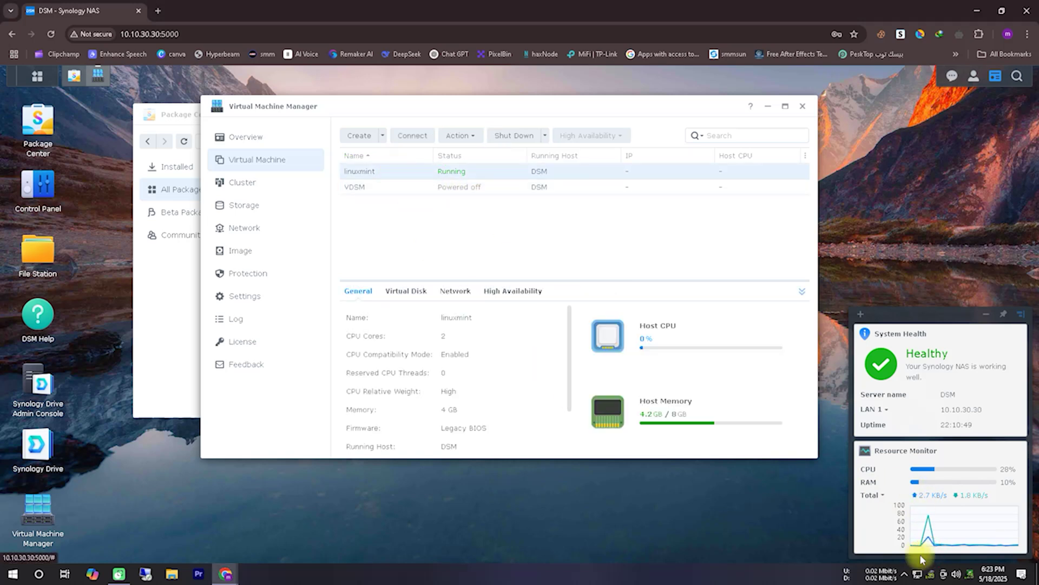
pyautogui.moveTo(392, 150)
pyautogui.mouseDown()
pyautogui.moveTo(440, 145)
pyautogui.moveTo(390, 151)
pyautogui.mouseUp()
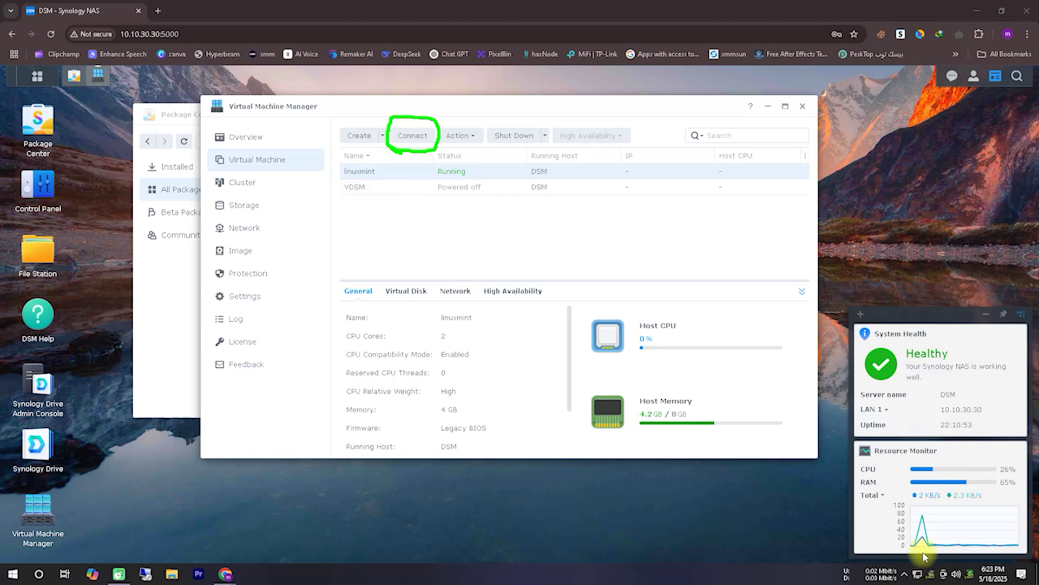
pyautogui.click(415, 135)
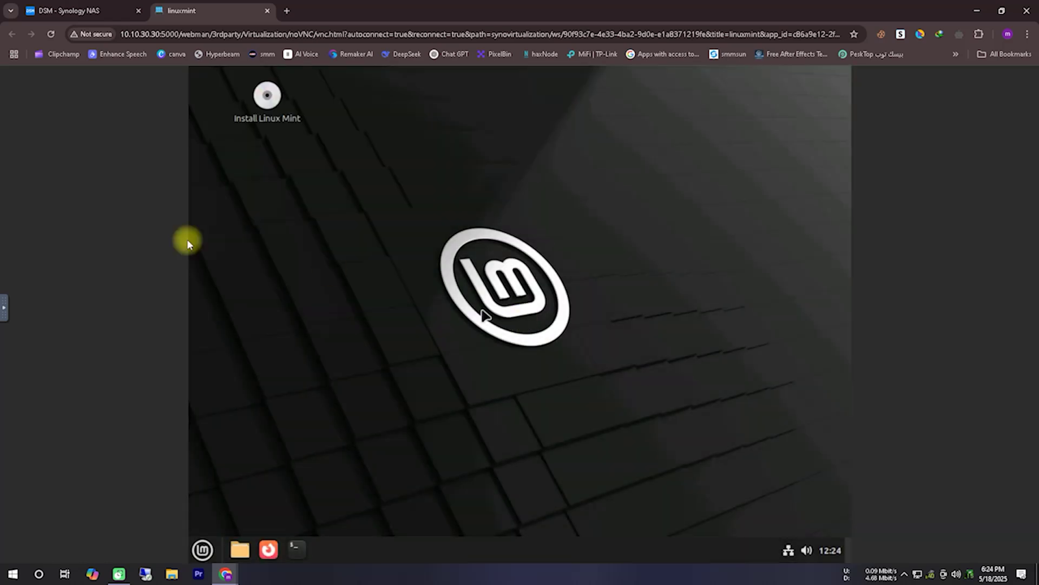
# Step: Check the VM's host CPU and memory usage in DSM, then return to the console
pyautogui.click(111, 12)
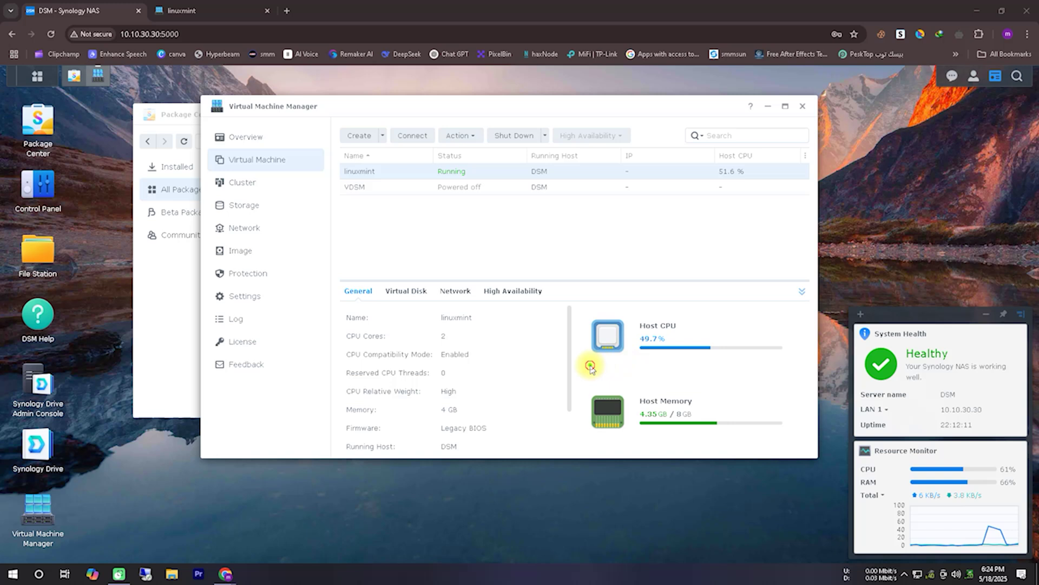
pyautogui.moveTo(590, 365); pyautogui.dragTo(772, 367)
pyautogui.moveTo(594, 440); pyautogui.dragTo(763, 436)
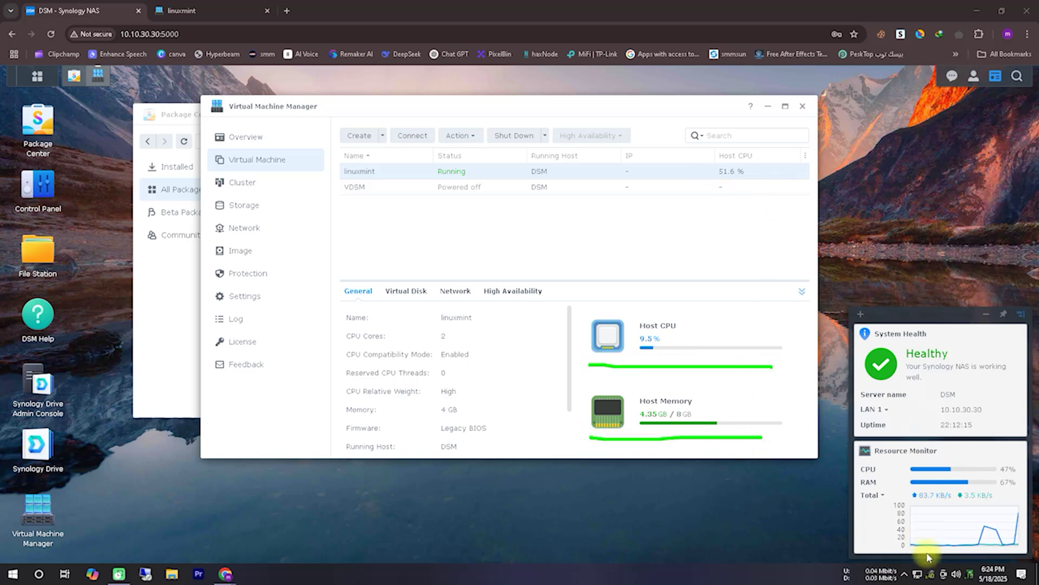
pyautogui.click(211, 11)
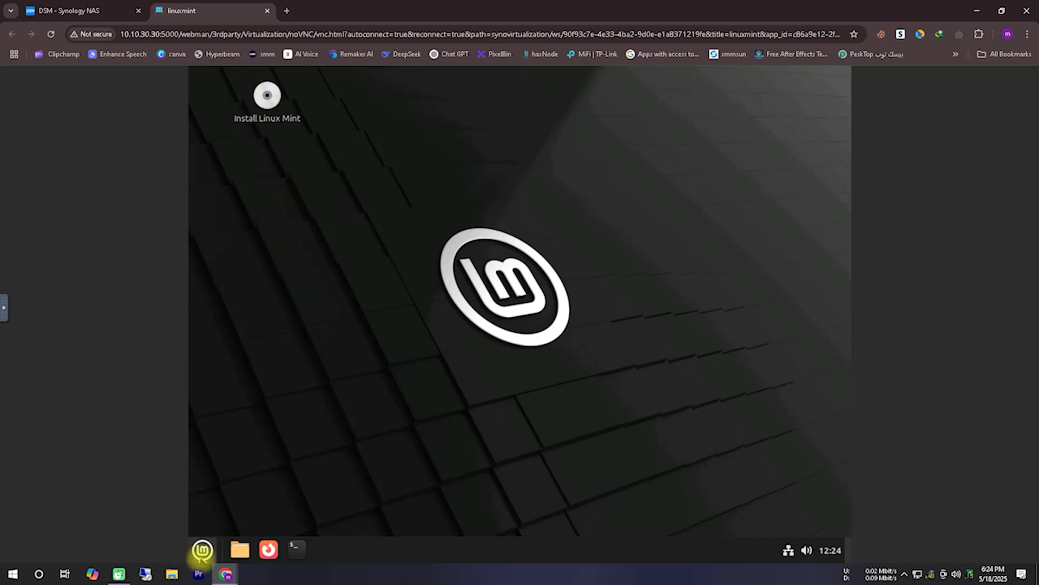
# Step: Launch Terminal and Firefox from the Mint menu, then open Display settings from the desktop
pyautogui.click(202, 551)
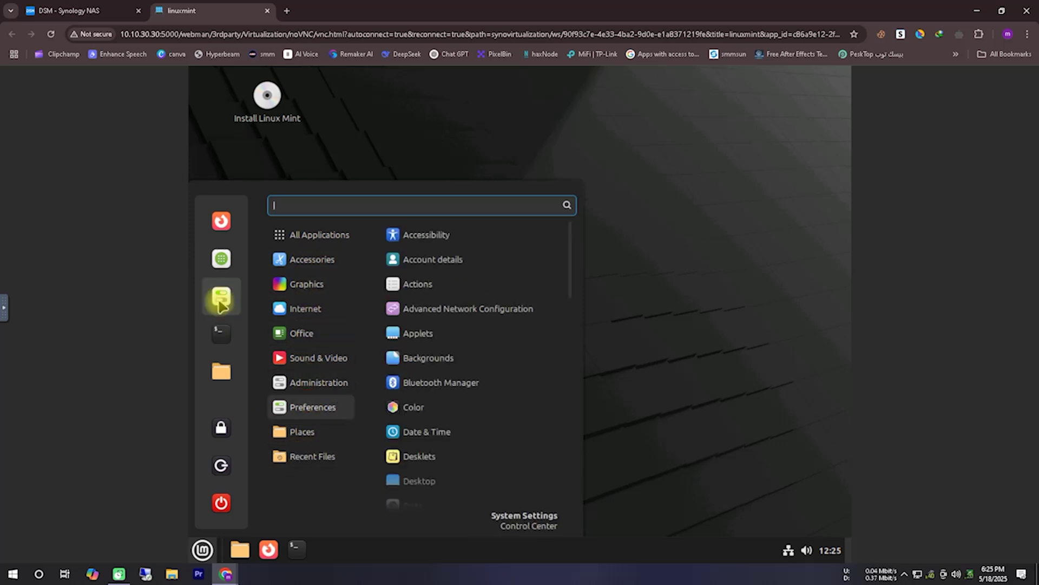
pyautogui.click(219, 339)
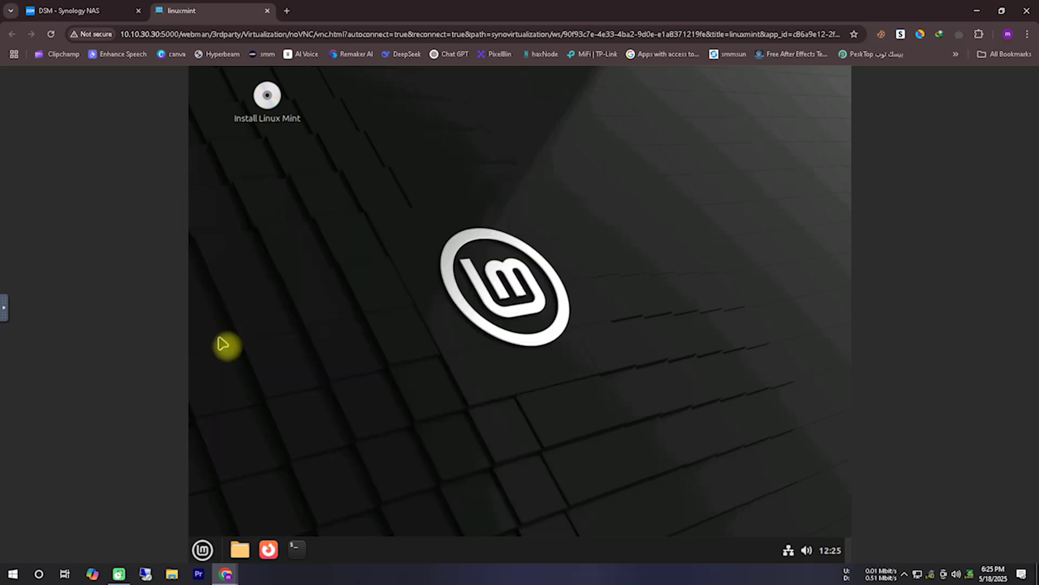
pyautogui.click(267, 551)
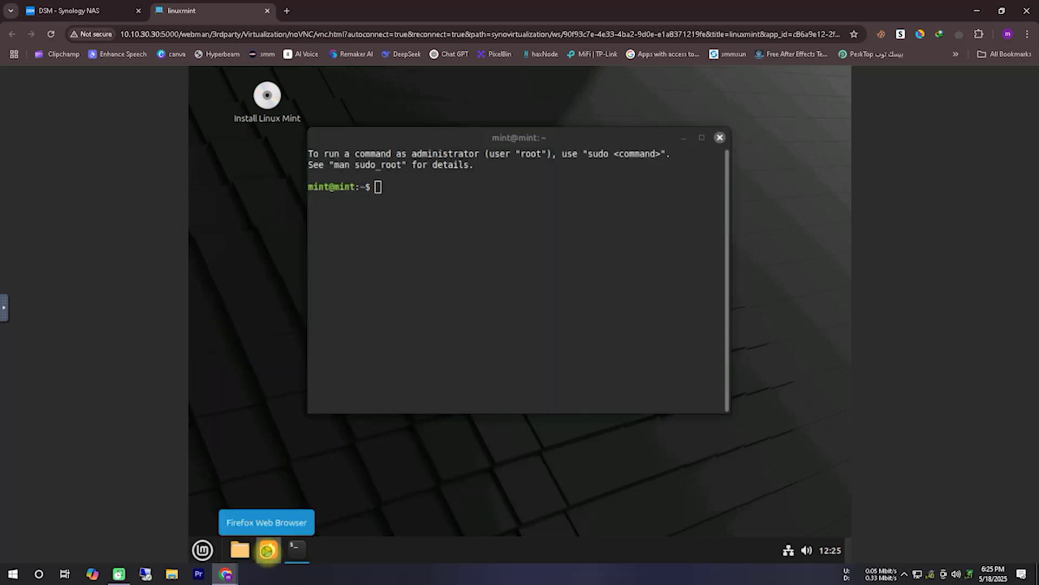
pyautogui.click(203, 550)
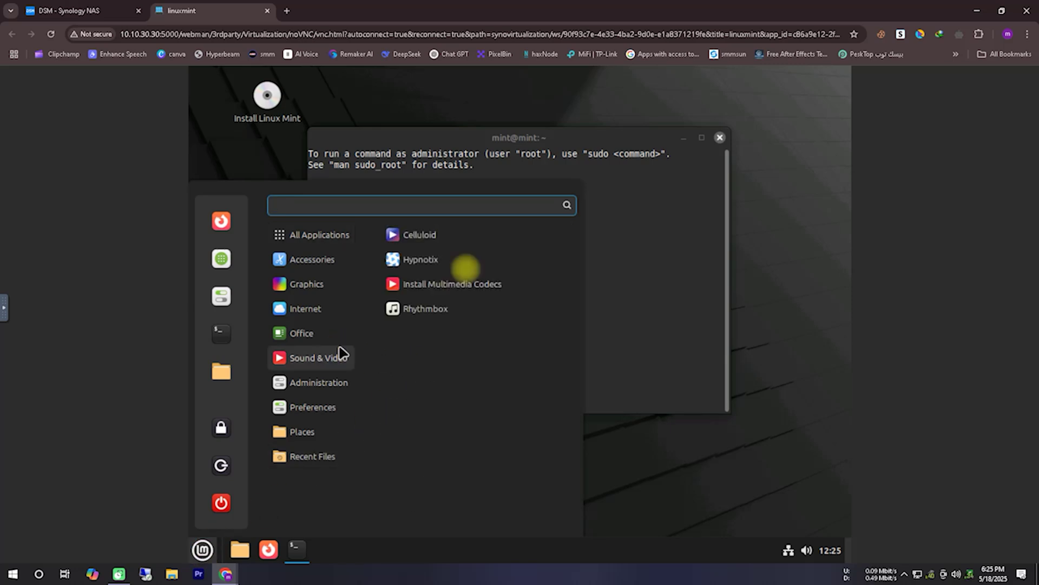
pyautogui.click(778, 201)
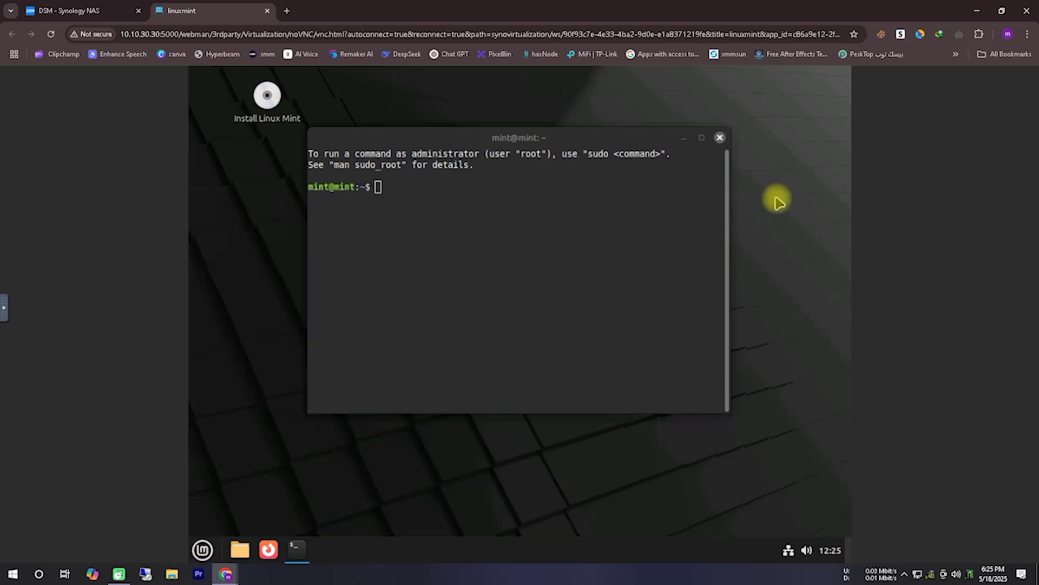
pyautogui.rightClick(769, 252)
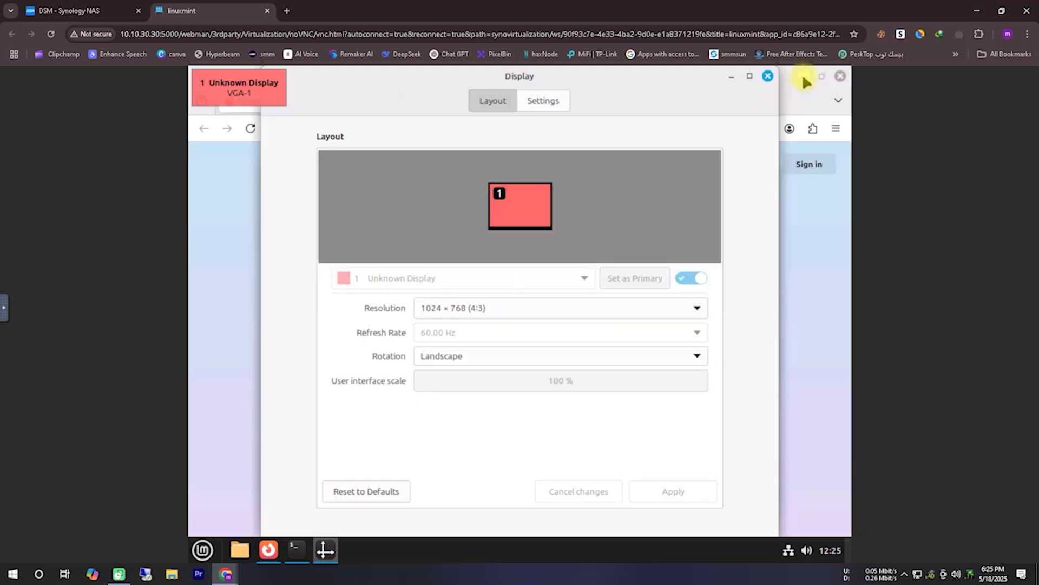
# Step: Apply and keep the 1360 × 768 (16:9) resolution, then close the Display and Terminal windows
pyautogui.click(803, 77)
pyautogui.click(646, 304)
pyautogui.click(651, 223)
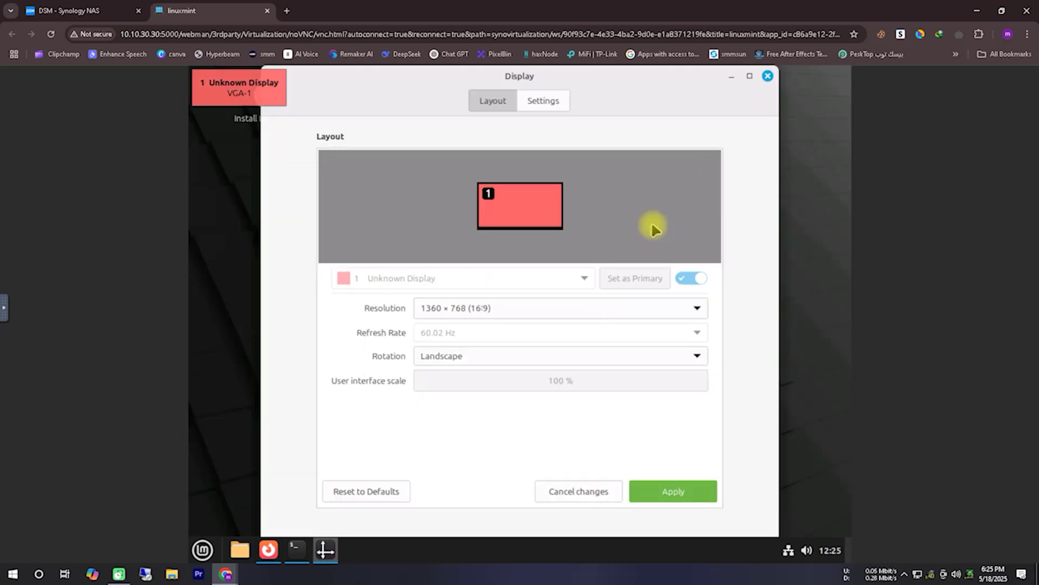
pyautogui.click(669, 491)
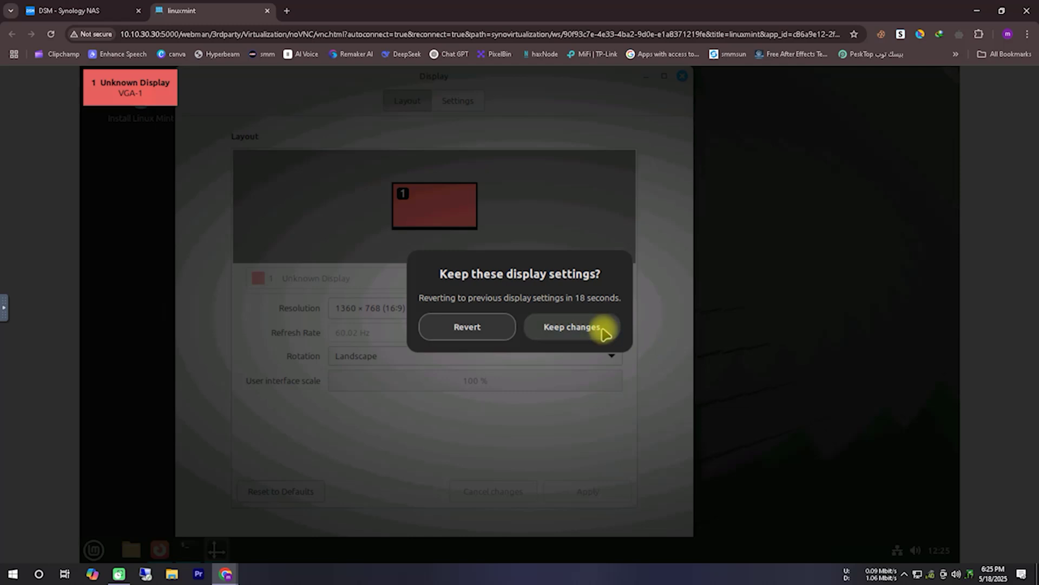
pyautogui.click(602, 328)
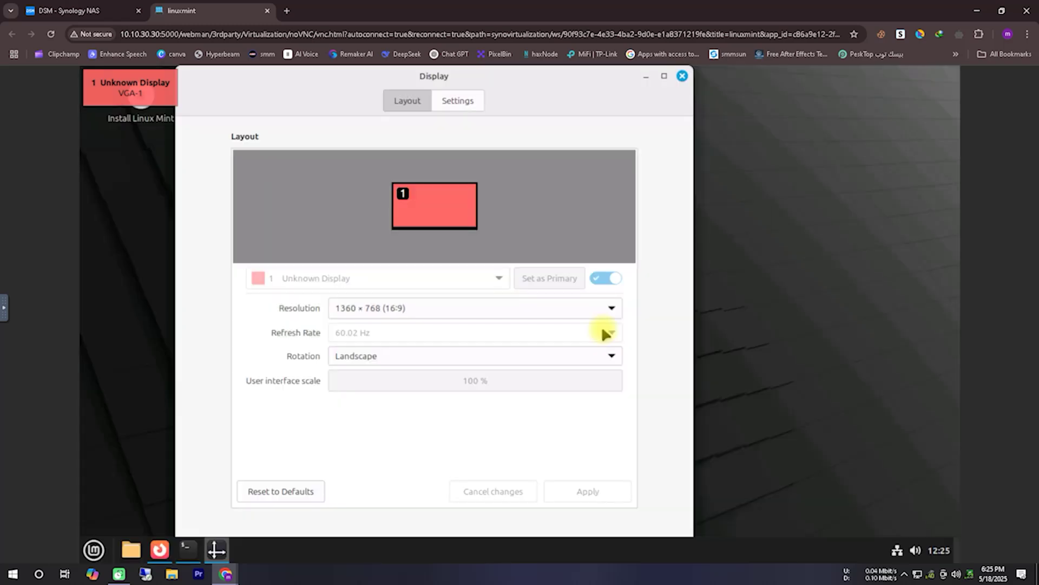
pyautogui.click(687, 78)
pyautogui.click(650, 138)
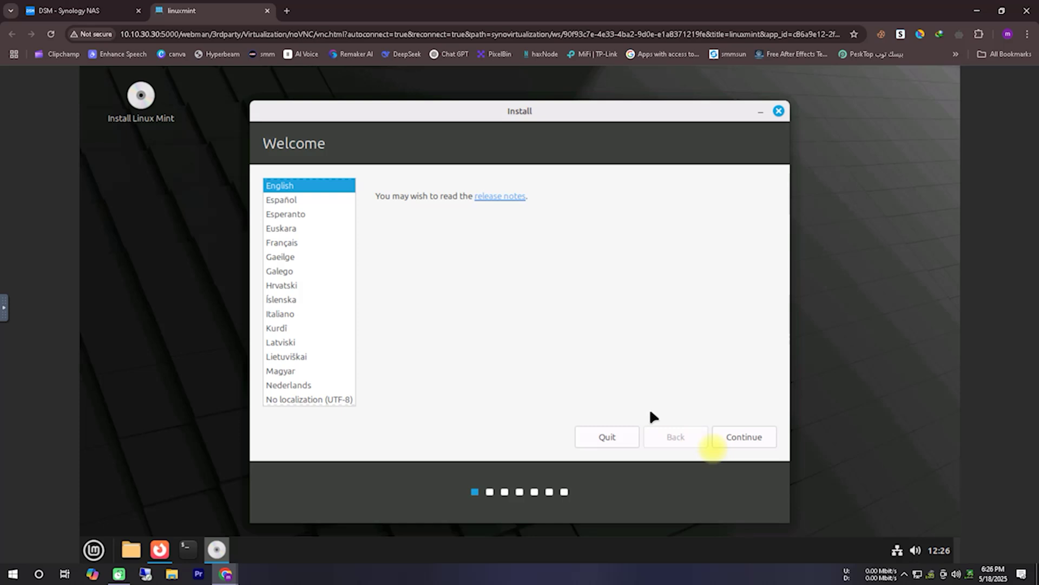
# Step: Continue the installer with English, the default keyboard layout, and multimedia codecs enabled
pyautogui.click(754, 437)
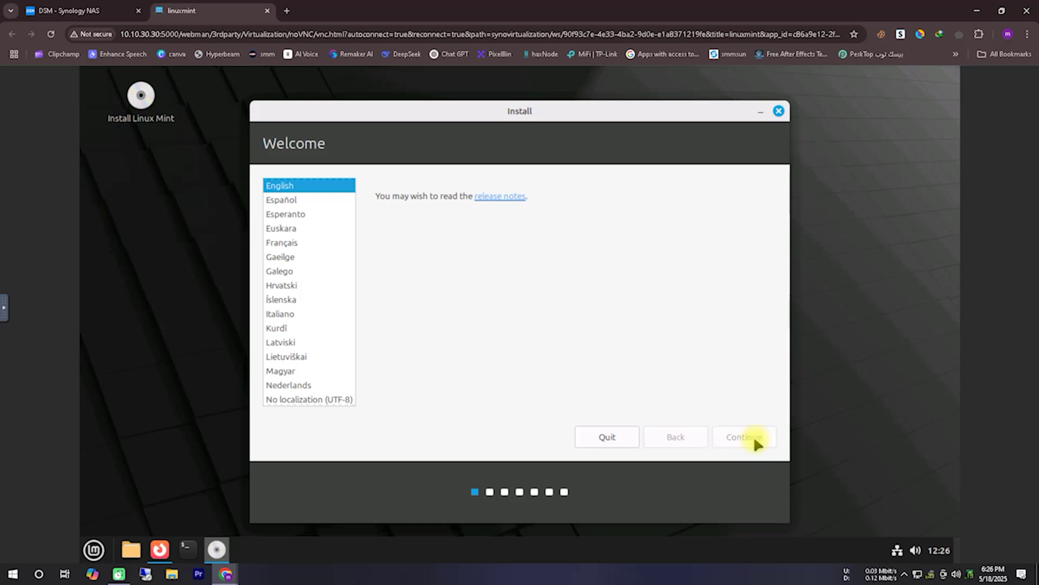
pyautogui.click(754, 436)
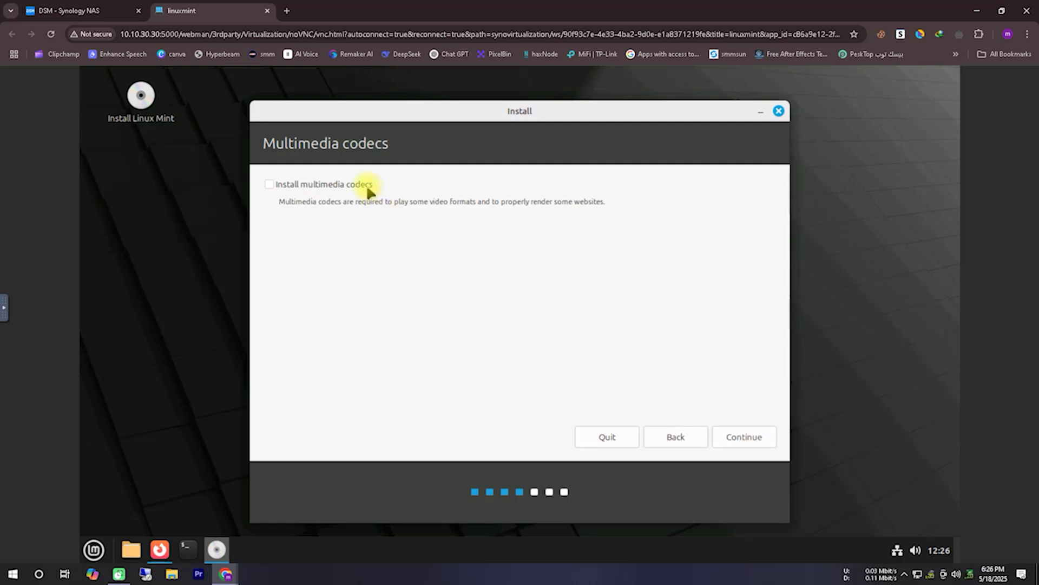
pyautogui.click(367, 187)
pyautogui.click(730, 438)
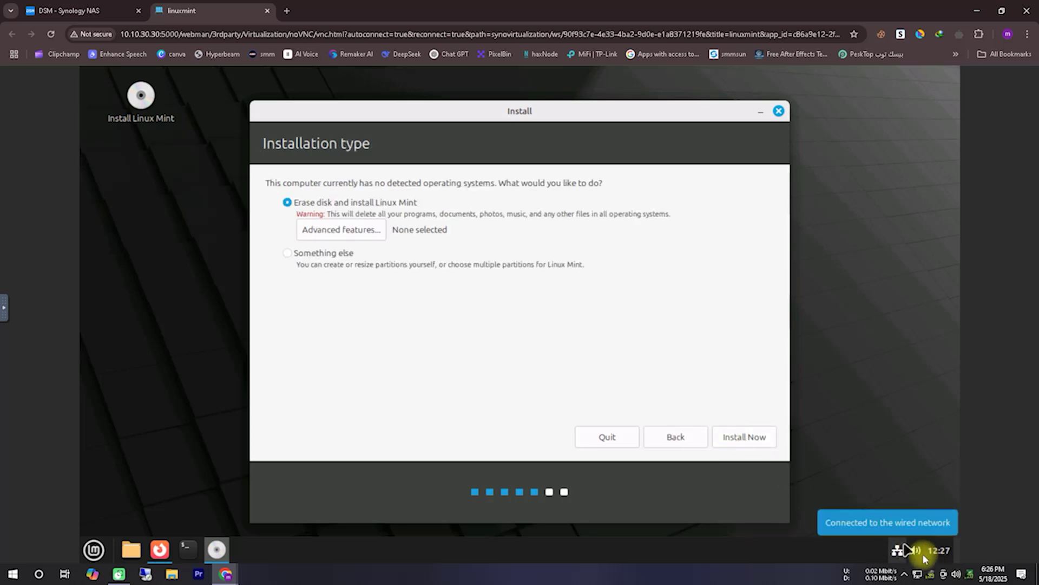
# Step: Install with 'Erase disk and install Linux Mint' and confirm writing the partition changes
pyautogui.moveTo(308, 199)
pyautogui.mouseDown()
pyautogui.moveTo(312, 268)
pyautogui.moveTo(303, 183)
pyautogui.moveTo(285, 201)
pyautogui.mouseUp()
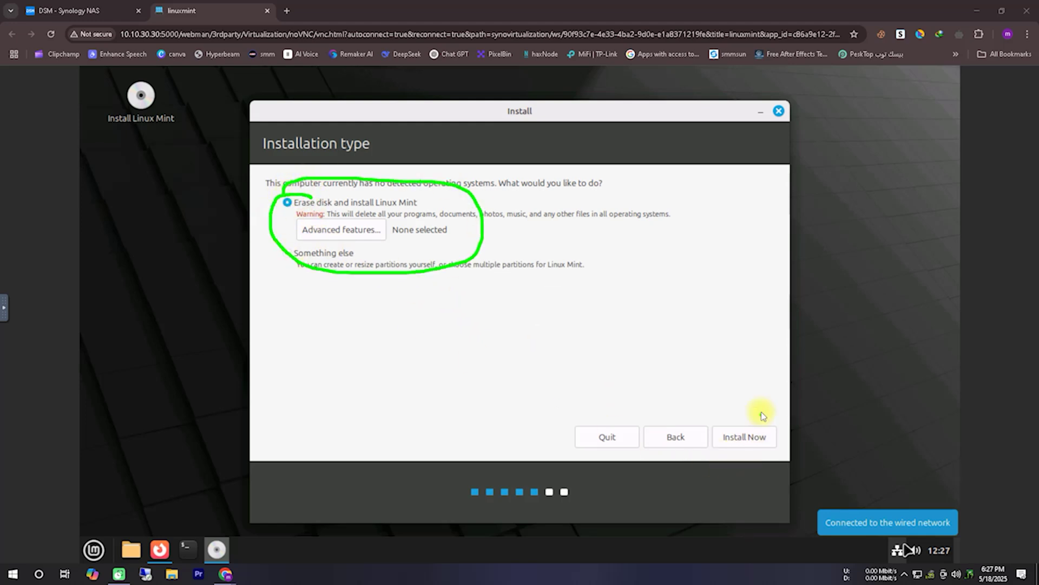
pyautogui.moveTo(756, 410)
pyautogui.mouseDown()
pyautogui.moveTo(741, 462)
pyautogui.moveTo(755, 403)
pyautogui.mouseUp()
pyautogui.press('Escape')
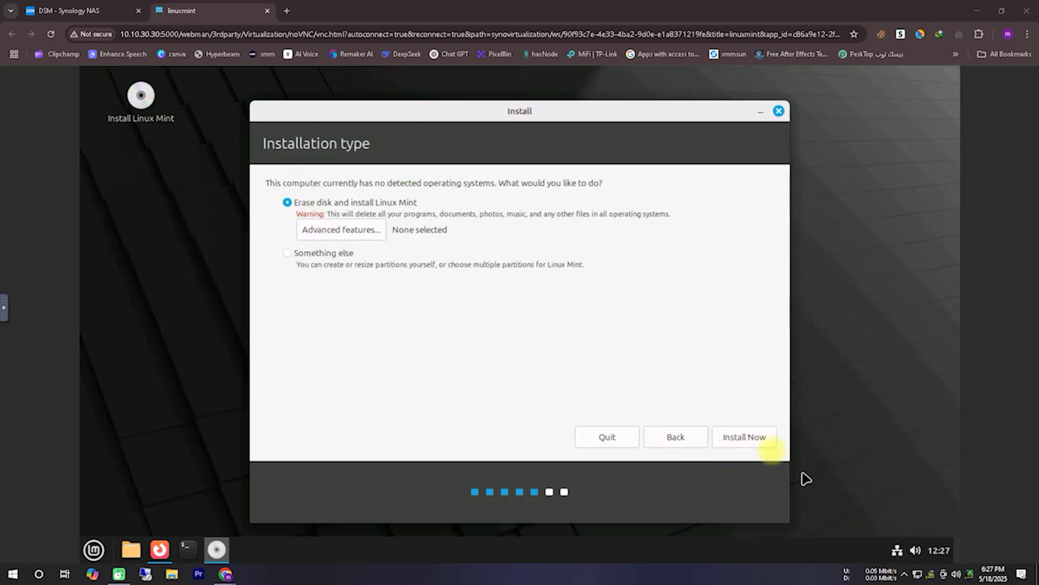
pyautogui.click(728, 431)
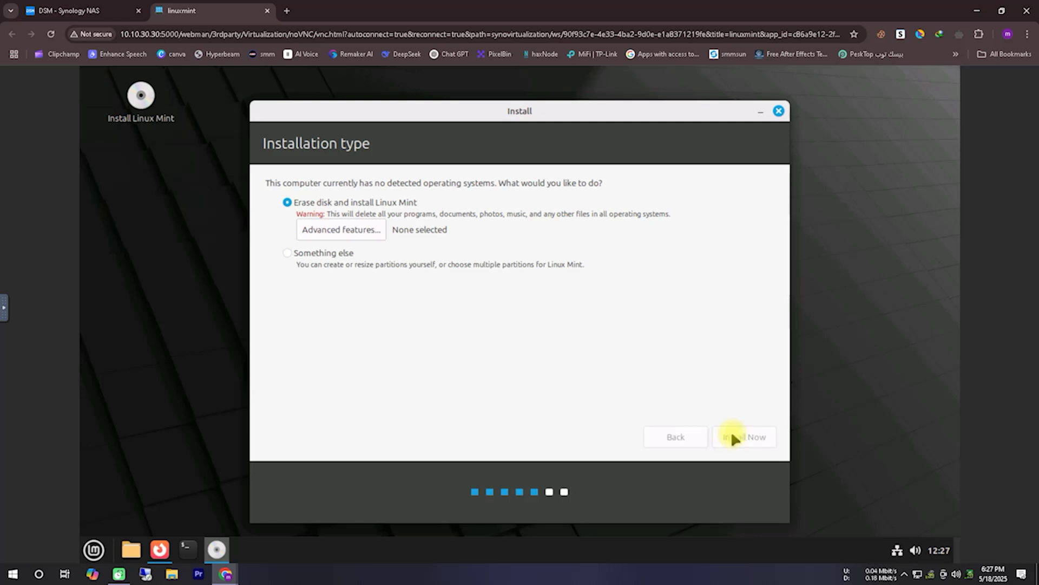
pyautogui.click(711, 399)
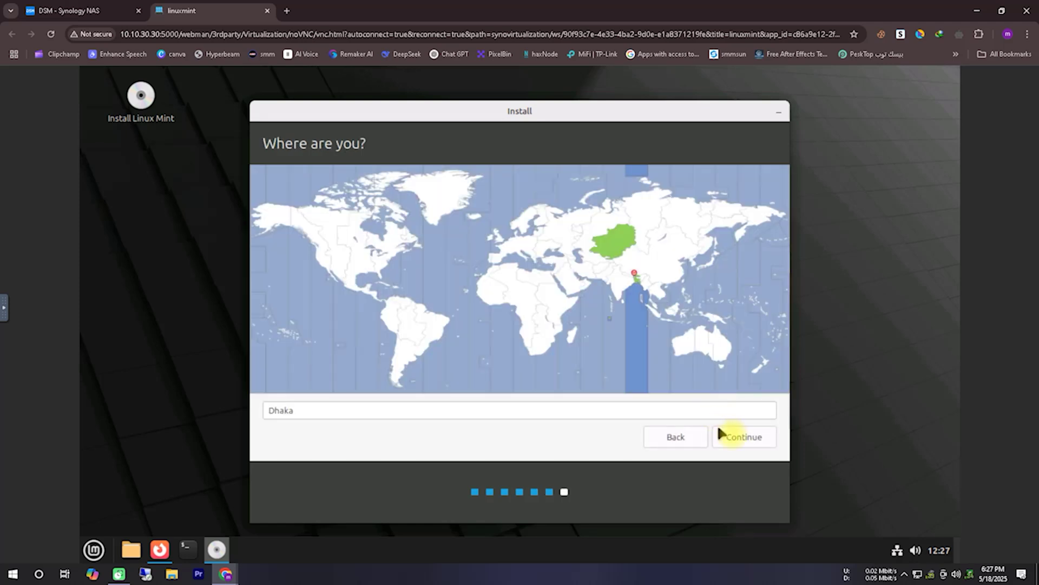
# Step: Accept the Dhaka time zone, enter the user's name and password, and start installing
pyautogui.click(736, 439)
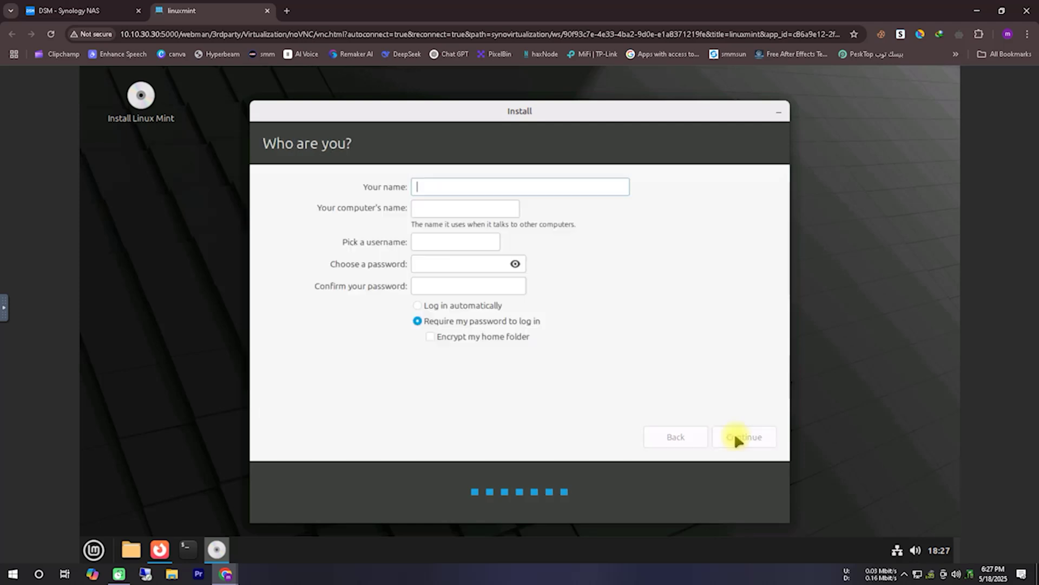
pyautogui.click(481, 188)
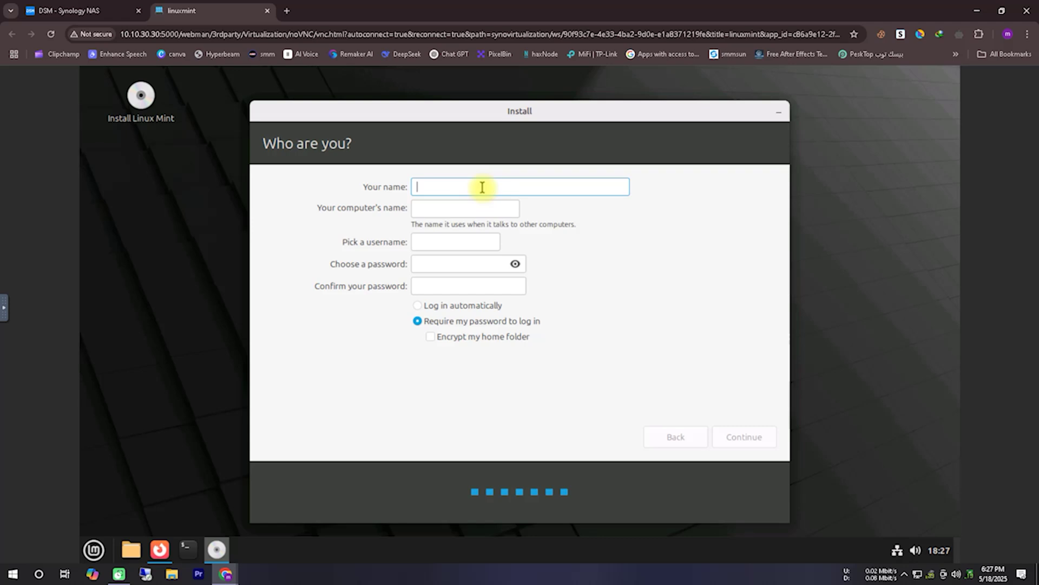
pyautogui.write('techpas')
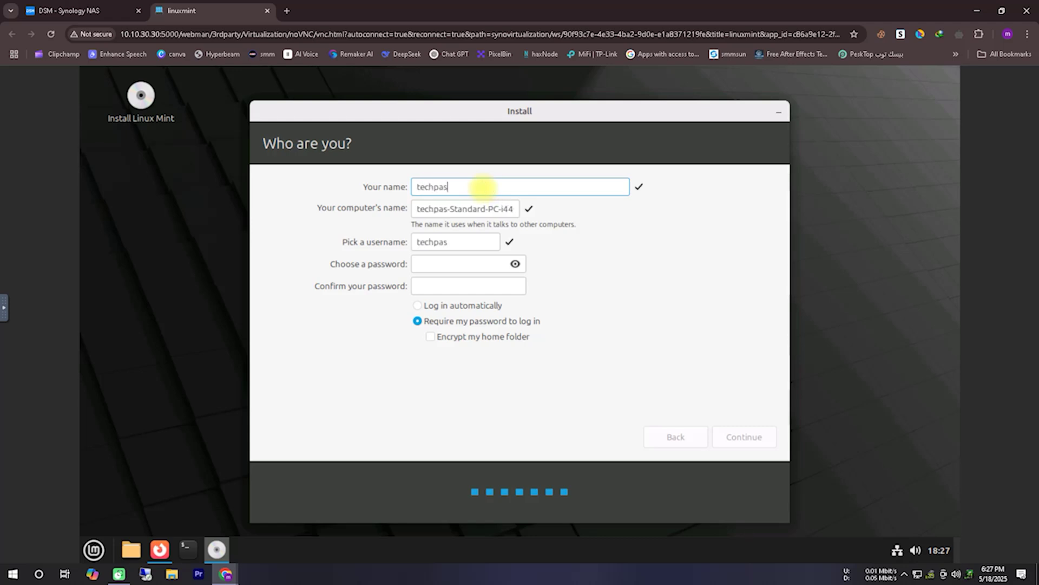
pyautogui.write('sport')
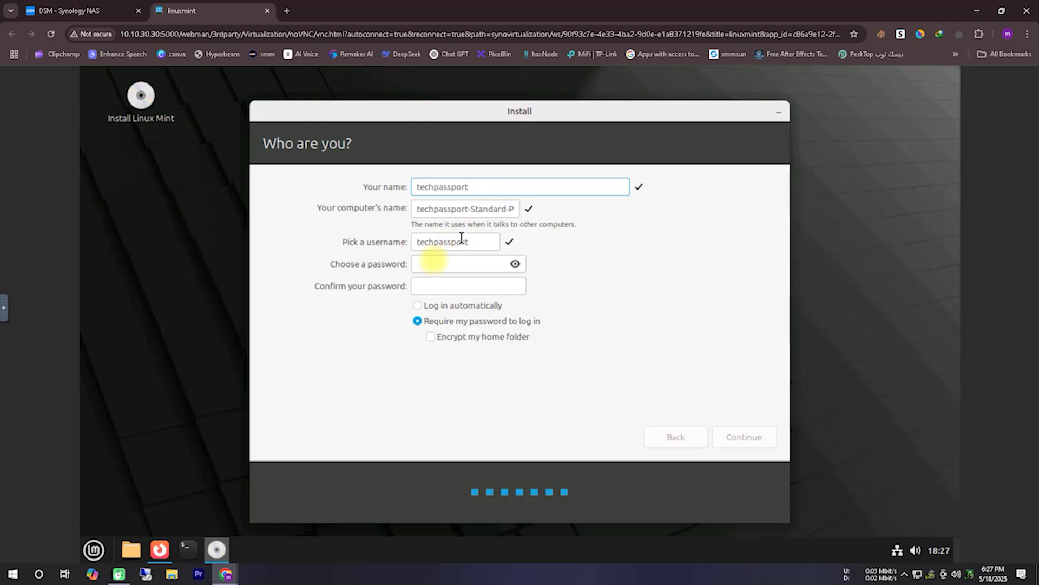
pyautogui.click(431, 264)
pyautogui.write('1')
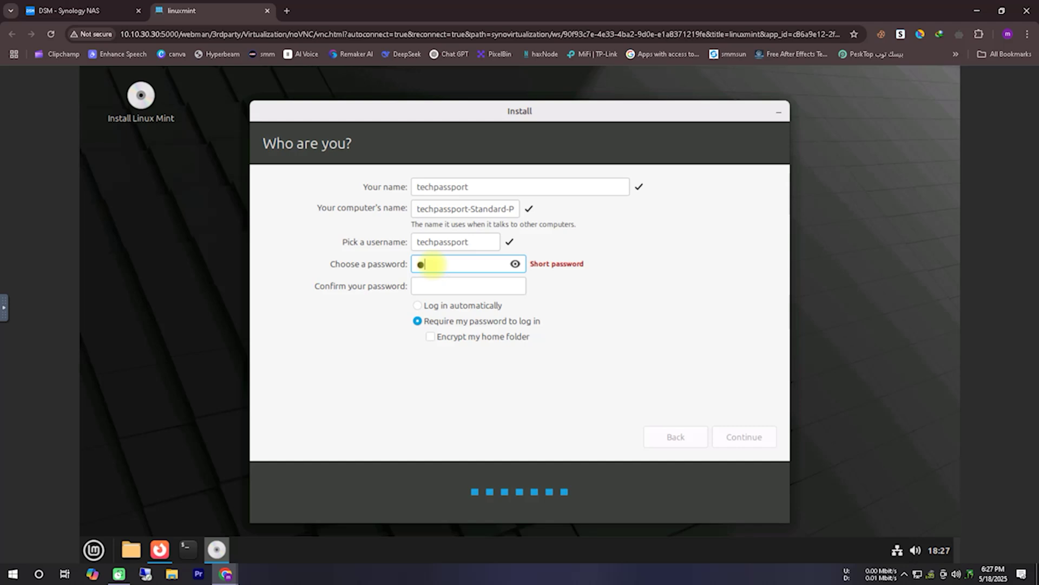
pyautogui.write('2345678')
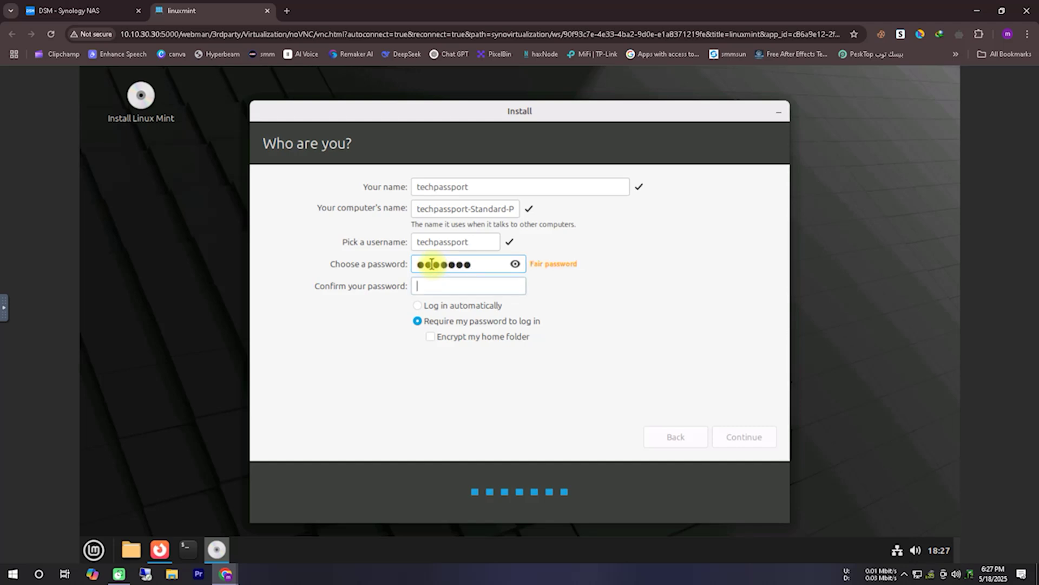
pyautogui.press('Tab')
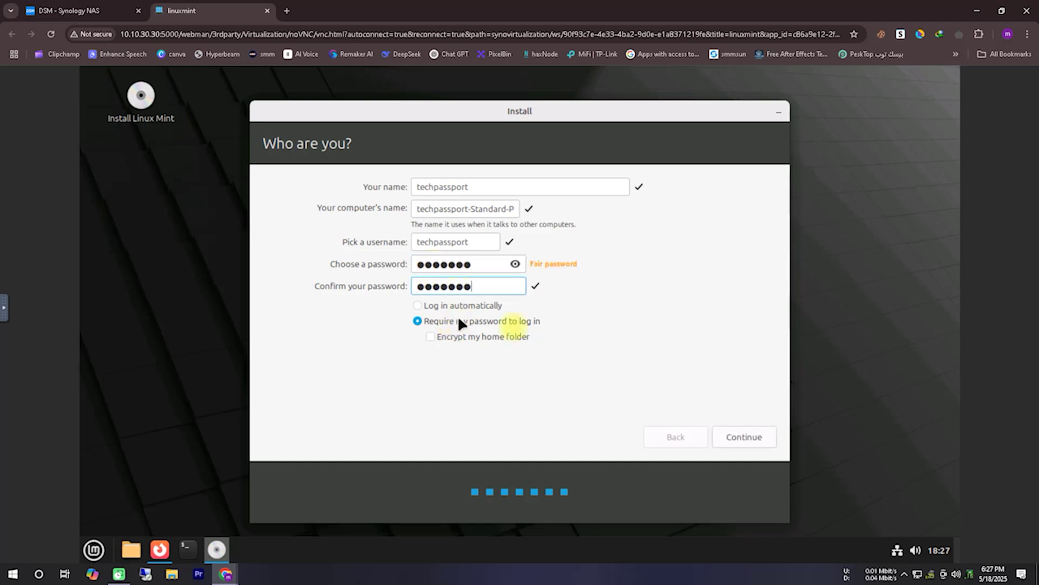
pyautogui.click(741, 435)
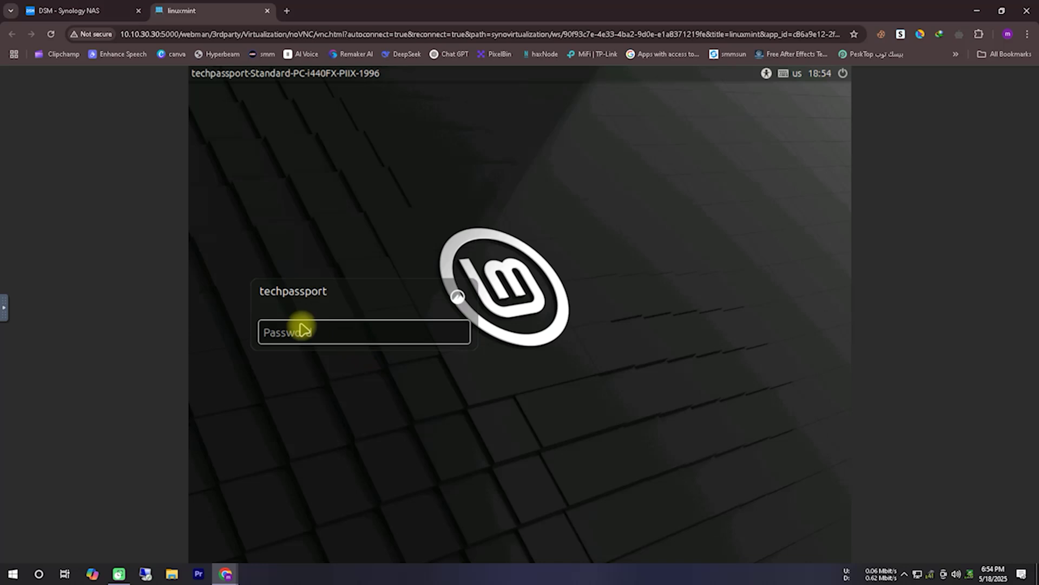
# Step: Type the account password into the installed system's login screen Password field
pyautogui.write('p')
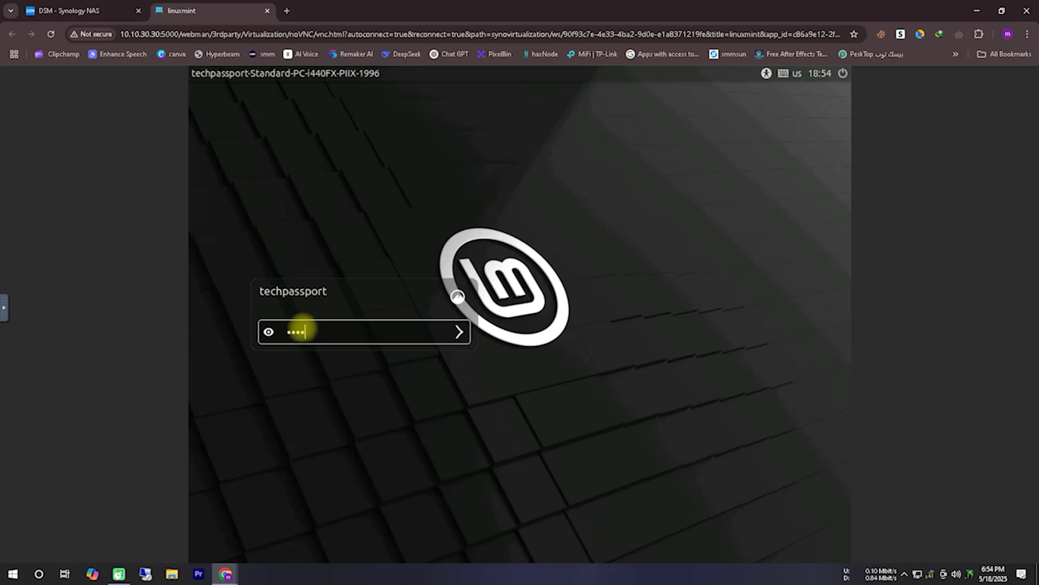
# Step: Sign in, then mark up the Welcome screen and underline its 'Welcome to Linux Mint' heading
pyautogui.click(459, 331)
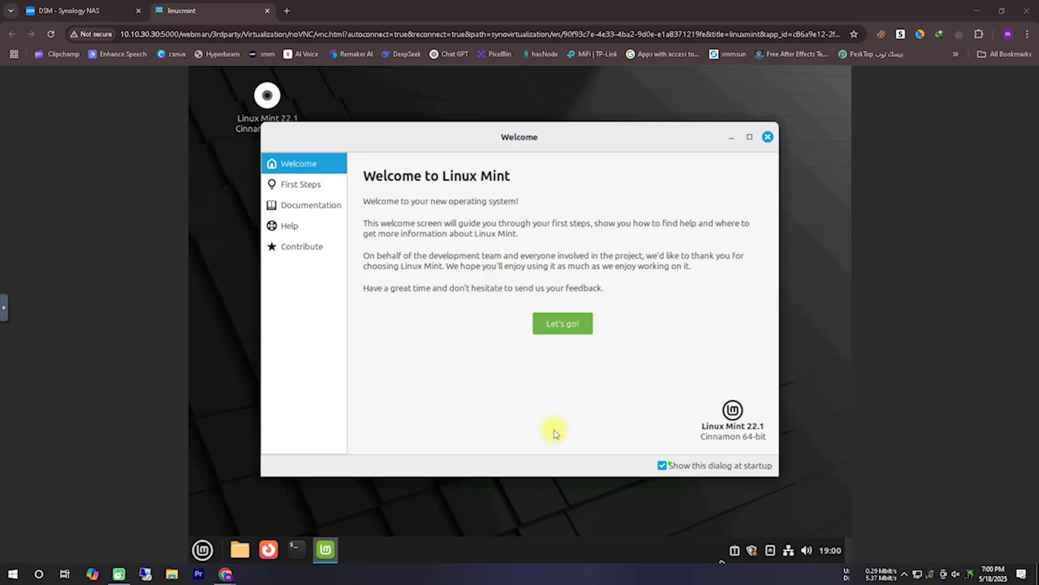
pyautogui.moveTo(514, 357)
pyautogui.mouseDown()
pyautogui.moveTo(437, 341)
pyautogui.moveTo(521, 381)
pyautogui.mouseUp()
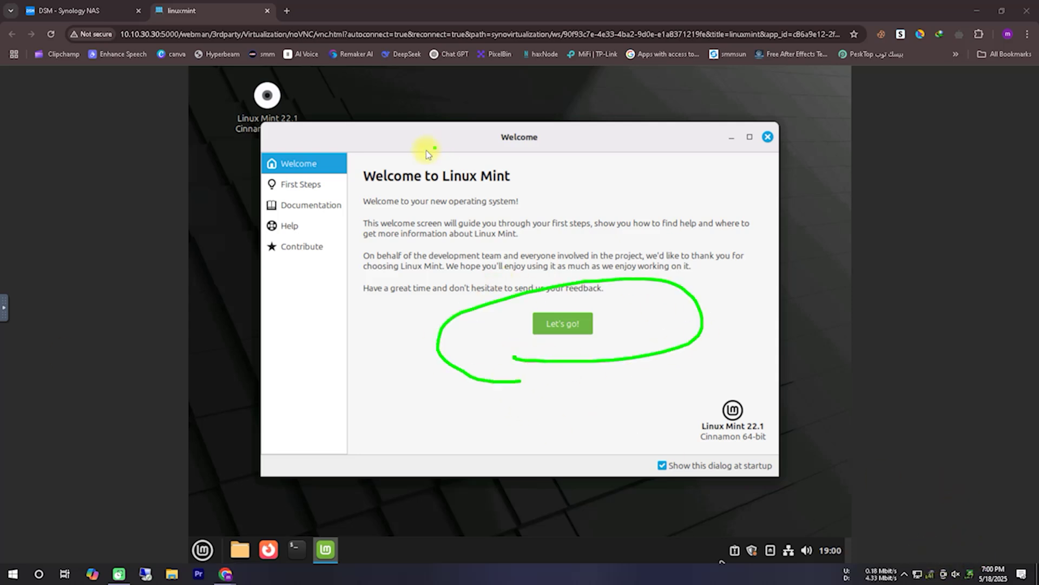
pyautogui.moveTo(352, 193); pyautogui.dragTo(562, 191)
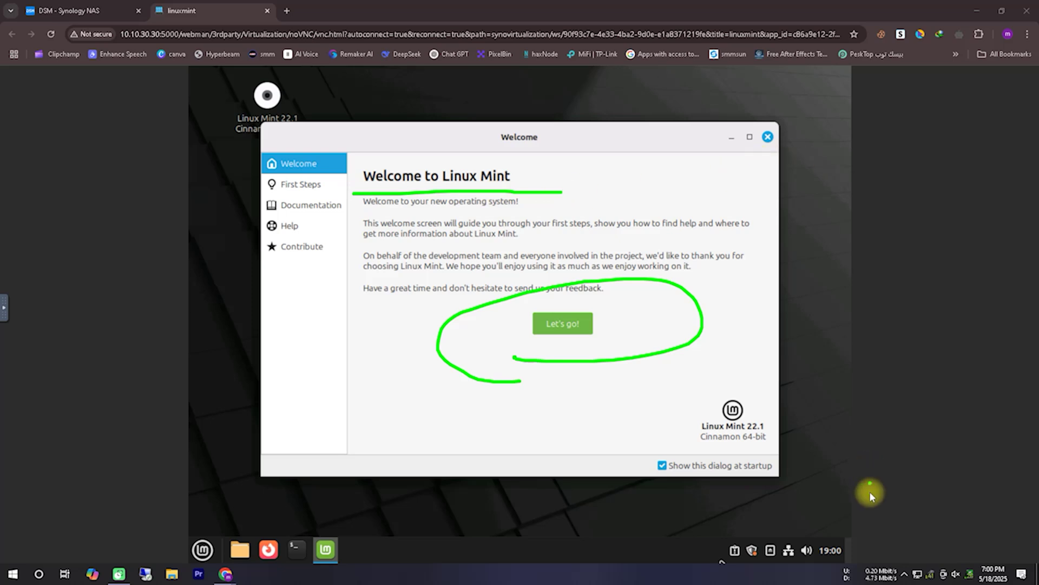
# Step: Clear the annotations, close the Welcome screen, and bring up the Linux Mint 22.1 disc's options
pyautogui.press('Escape')
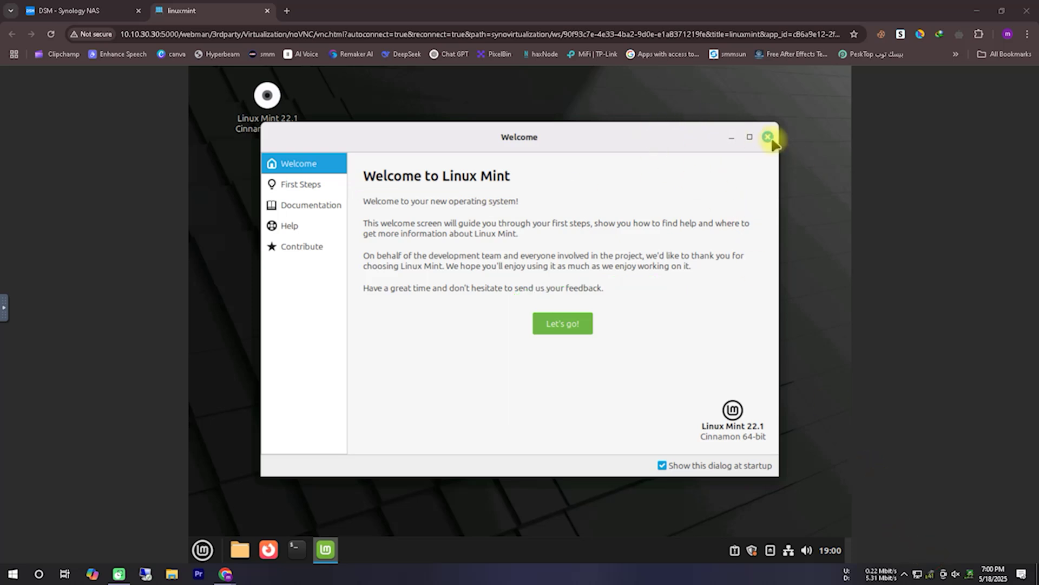
pyautogui.hotkey('alt', 'F4')
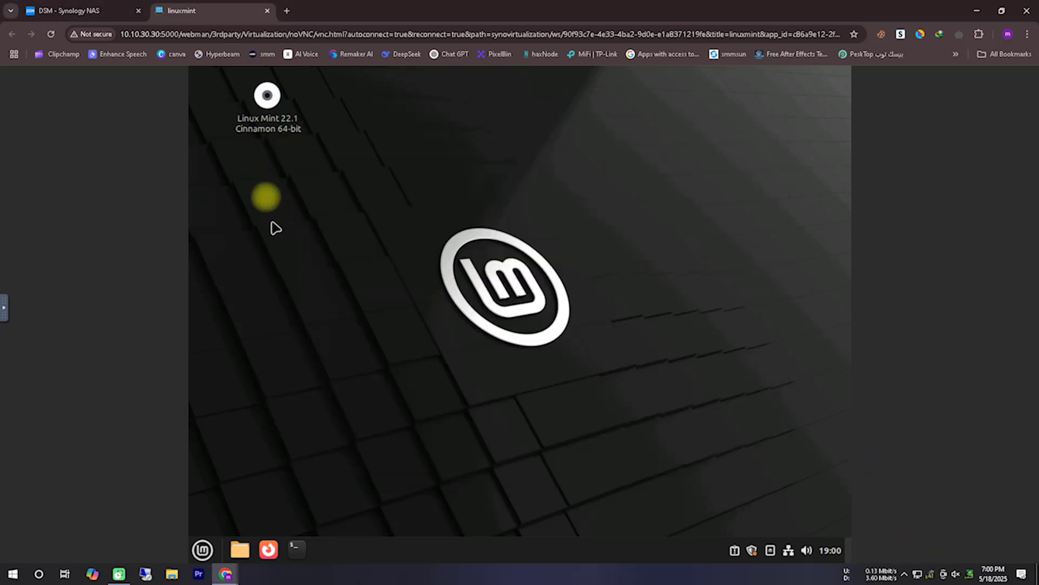
pyautogui.rightClick(279, 123)
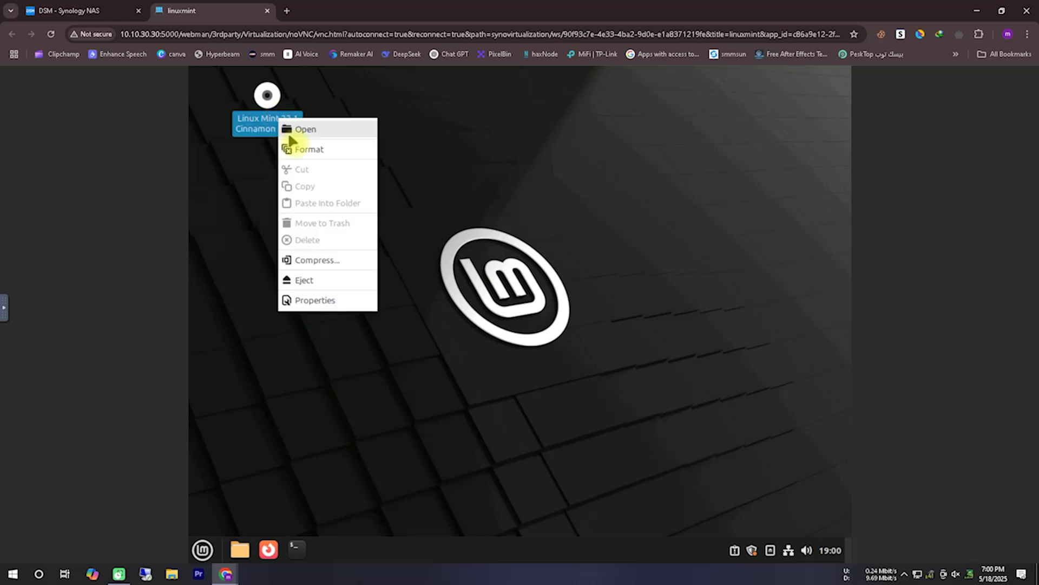
# Step: Eject the Linux Mint installation disc and open Account details from the applications menu
pyautogui.click(313, 280)
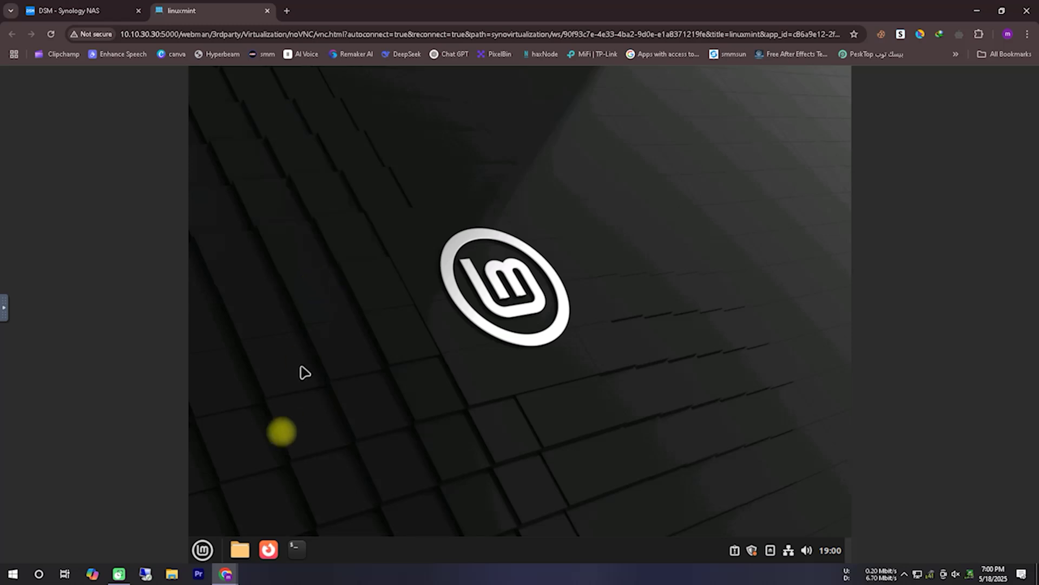
pyautogui.click(205, 551)
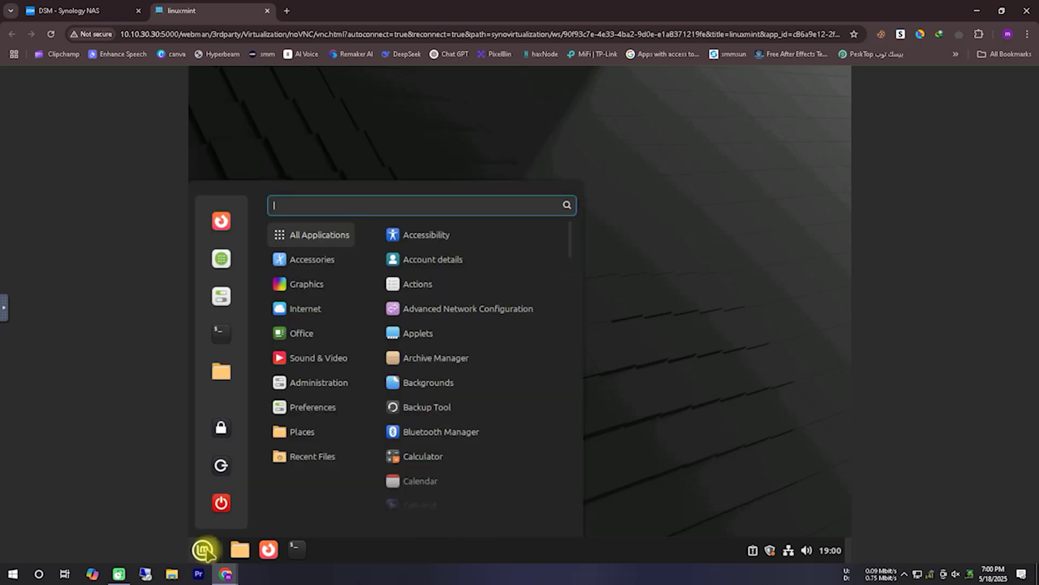
pyautogui.moveTo(313, 408)
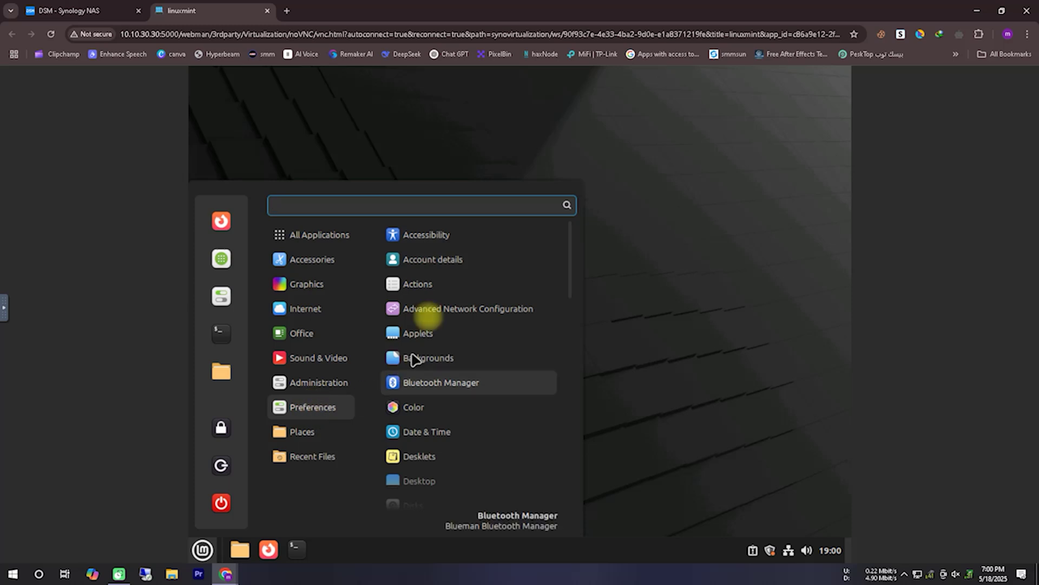
pyautogui.click(441, 262)
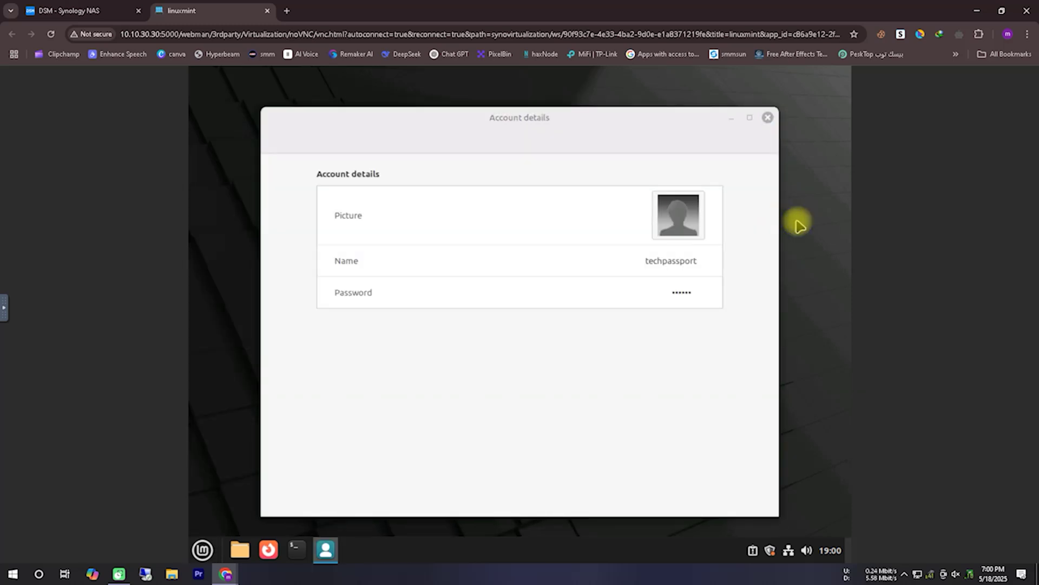
# Step: Change the display resolution to 1360 × 768, keep it, and close Display and Account details
pyautogui.rightClick(797, 222)
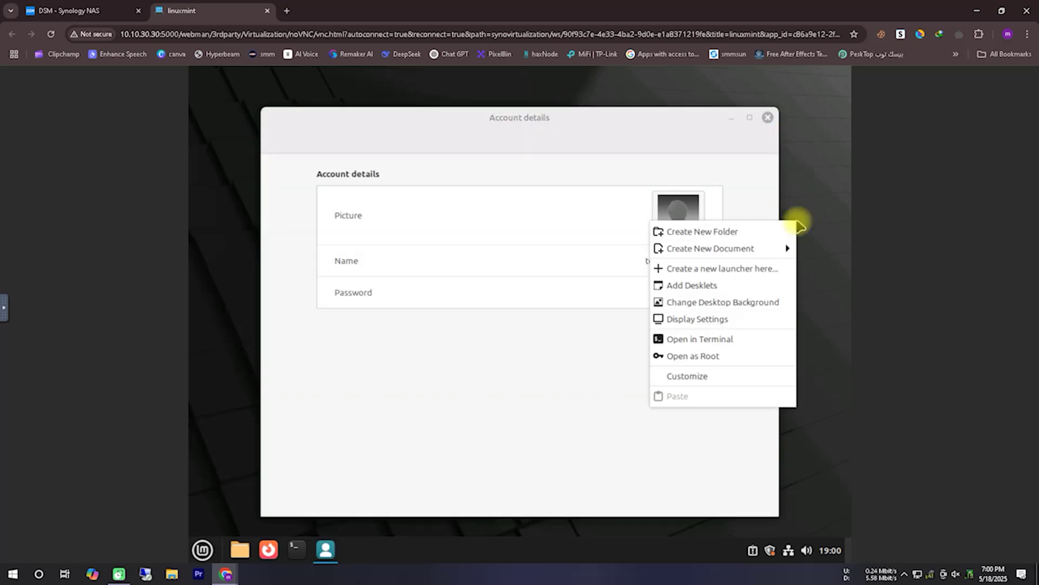
pyautogui.click(722, 319)
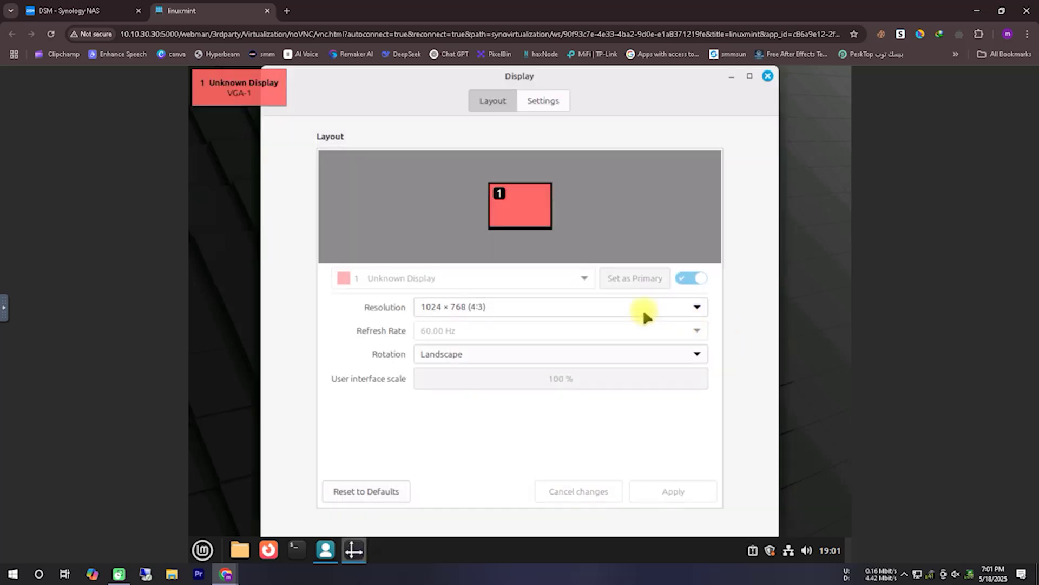
pyautogui.click(642, 306)
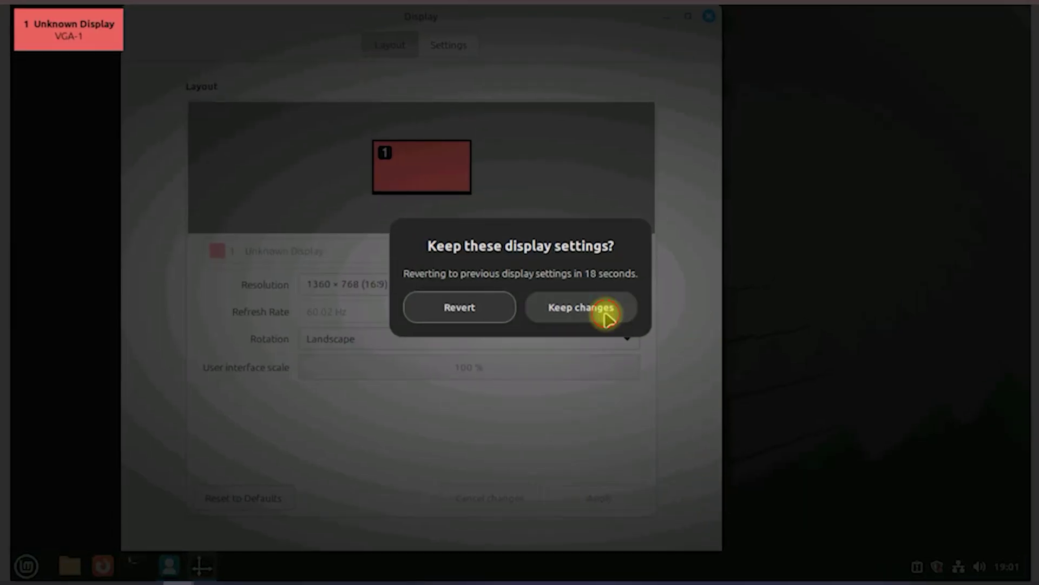
pyautogui.click(606, 314)
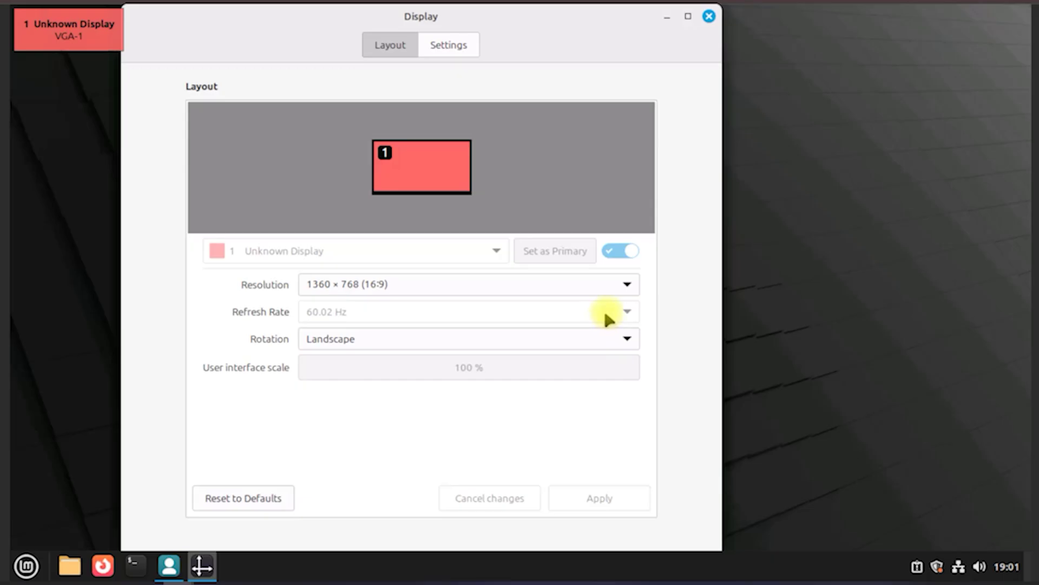
pyautogui.click(709, 18)
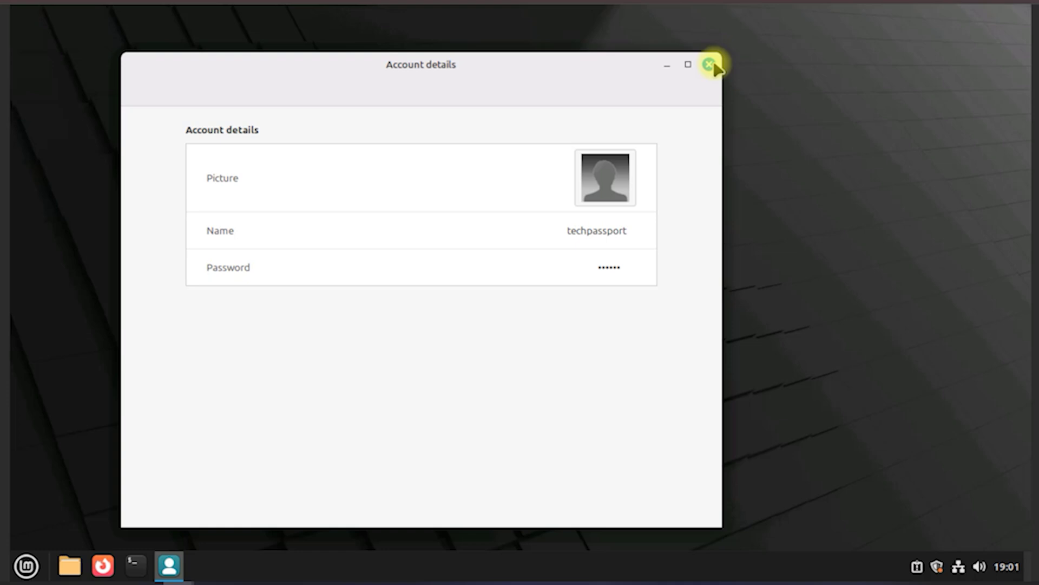
pyautogui.click(709, 64)
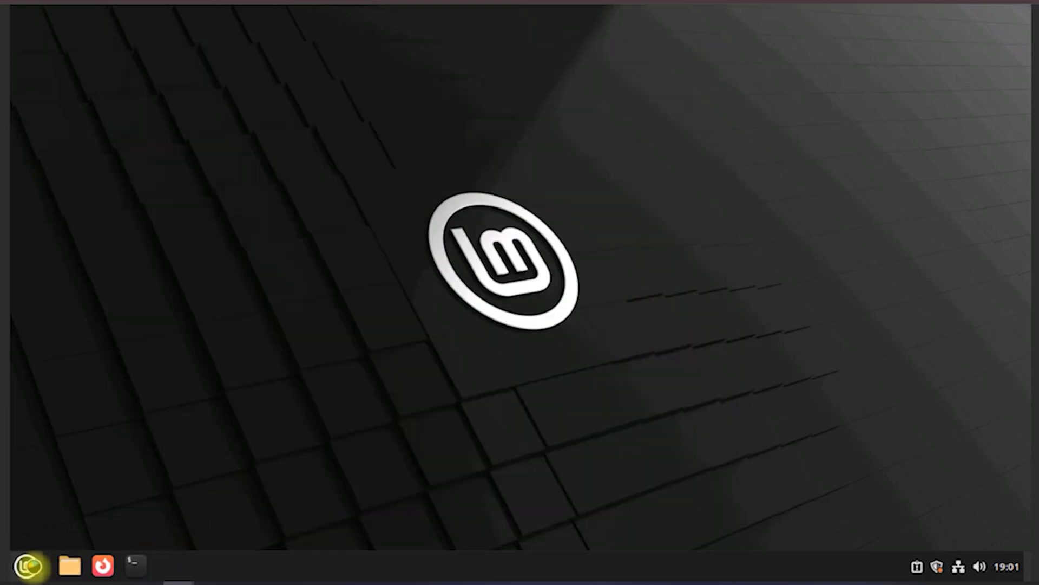
# Step: Launch Power Statistics from the Mint menu and drag its window to the right side
pyautogui.click(27, 566)
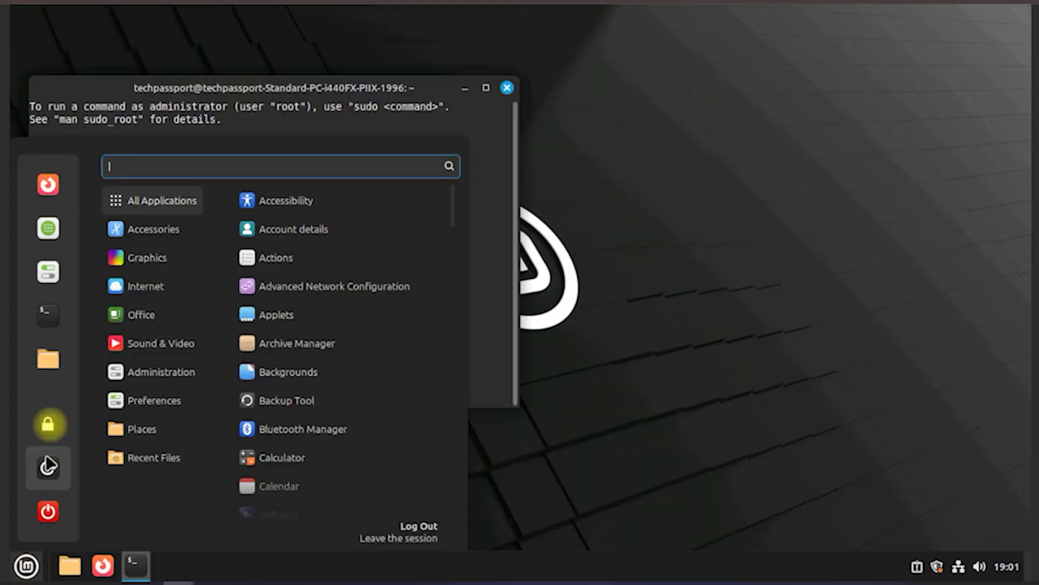
pyautogui.moveTo(193, 372)
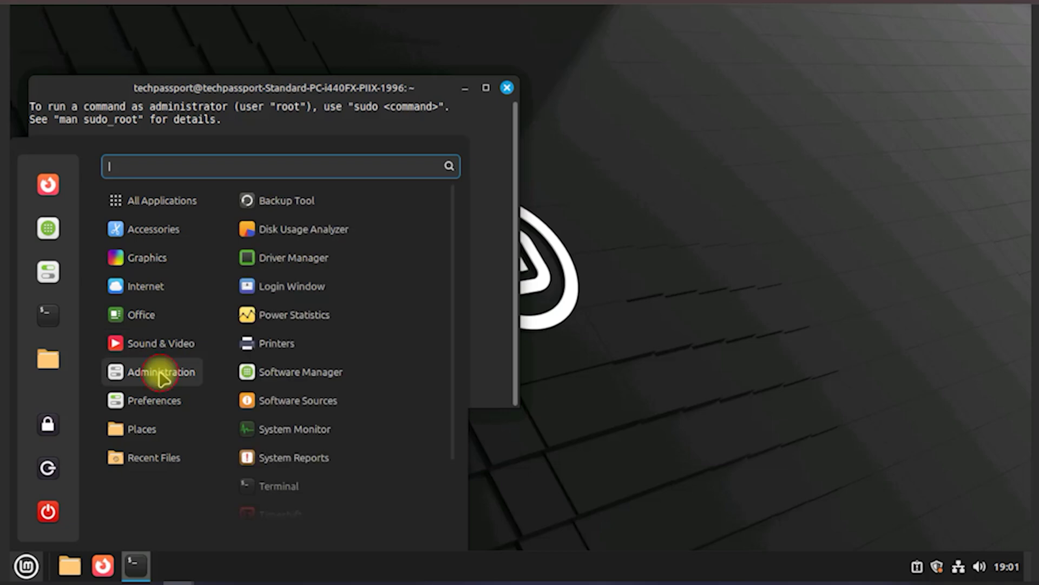
pyautogui.scroll(-2, 311, 365)
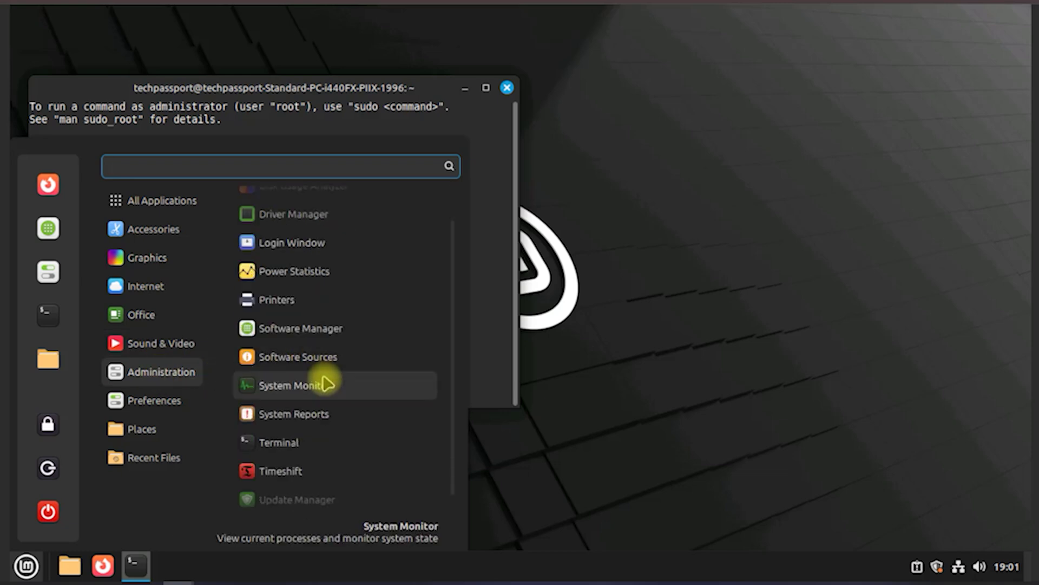
pyautogui.scroll(-1, 317, 479)
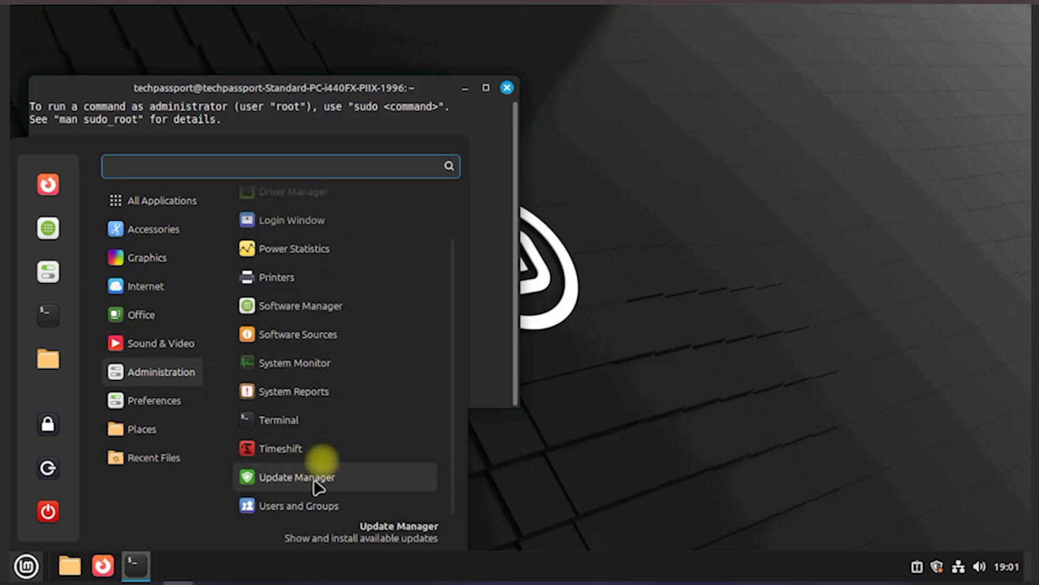
pyautogui.click(316, 246)
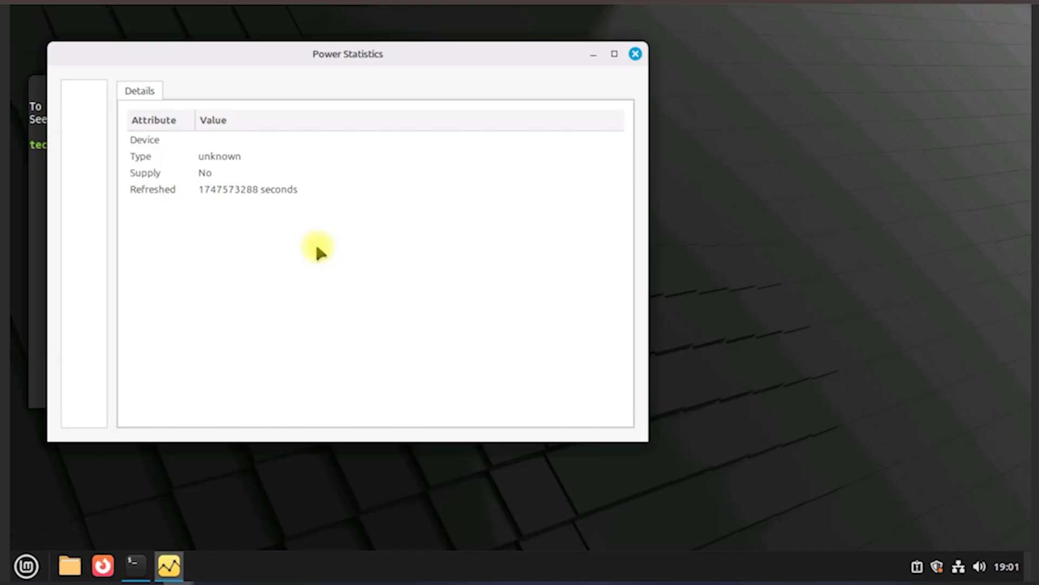
pyautogui.moveTo(310, 68); pyautogui.dragTo(622, 58)
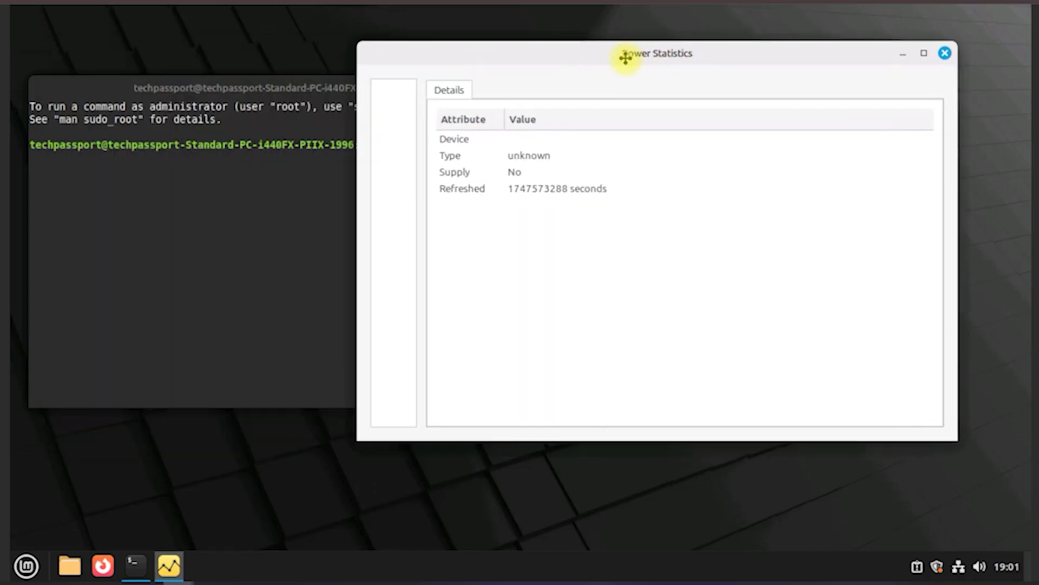
pyautogui.click(26, 567)
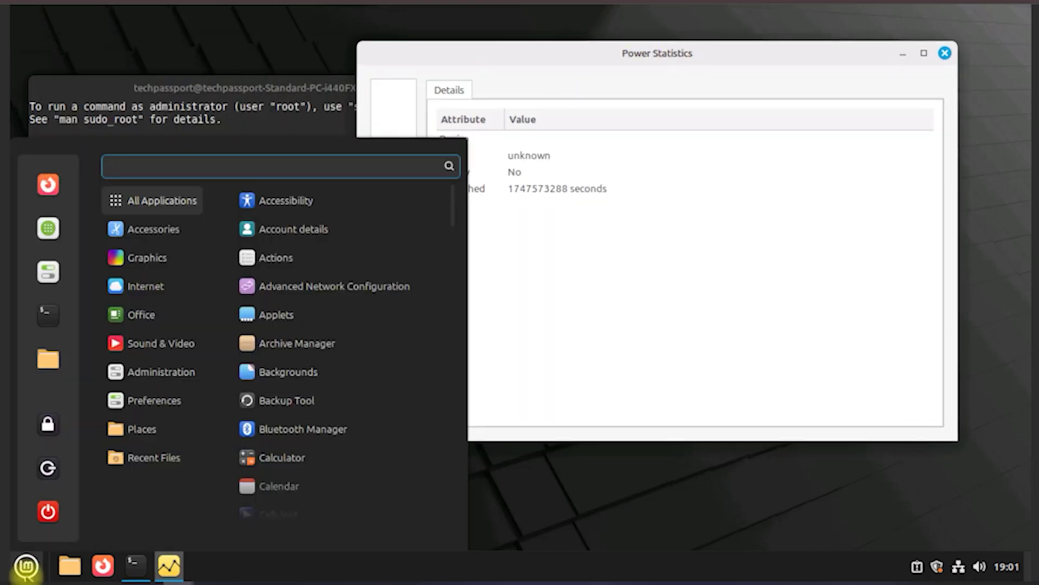
pyautogui.moveTo(162, 326)
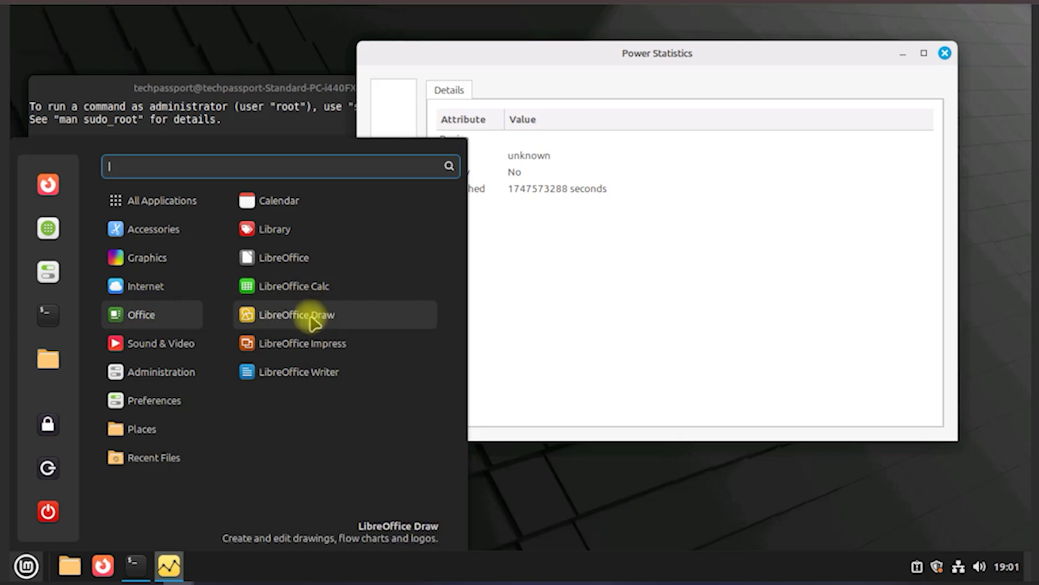
# Step: Launch LibreOffice Impress and open System Settings, moving its window up and left
pyautogui.click(297, 343)
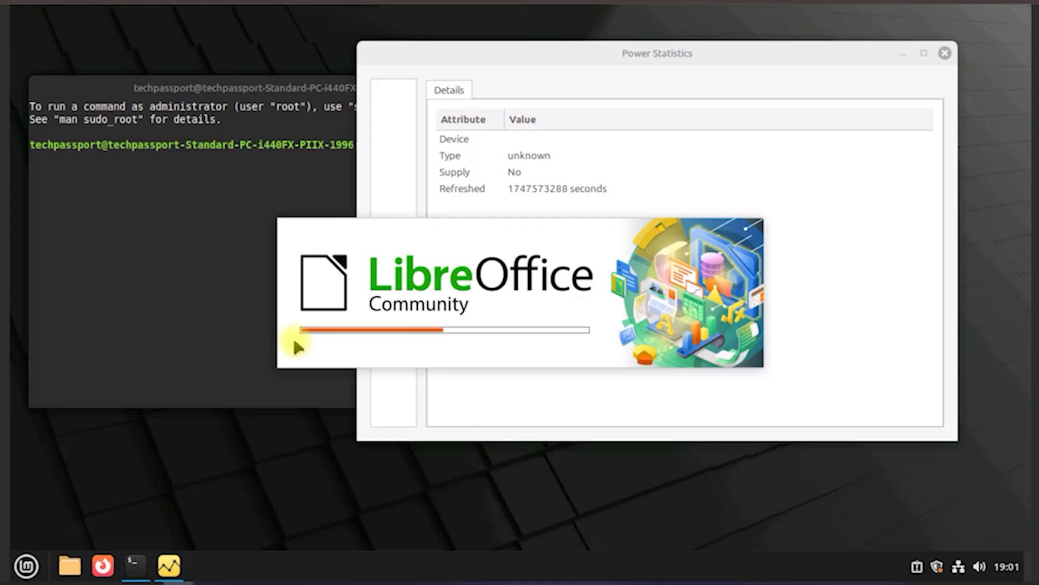
pyautogui.click(26, 566)
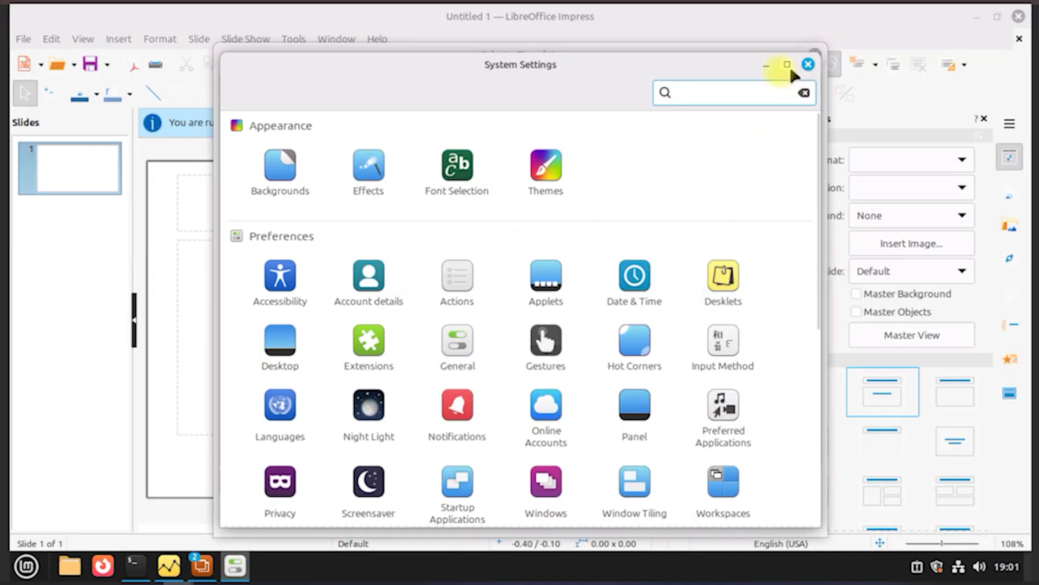
pyautogui.moveTo(693, 72); pyautogui.dragTo(644, 52)
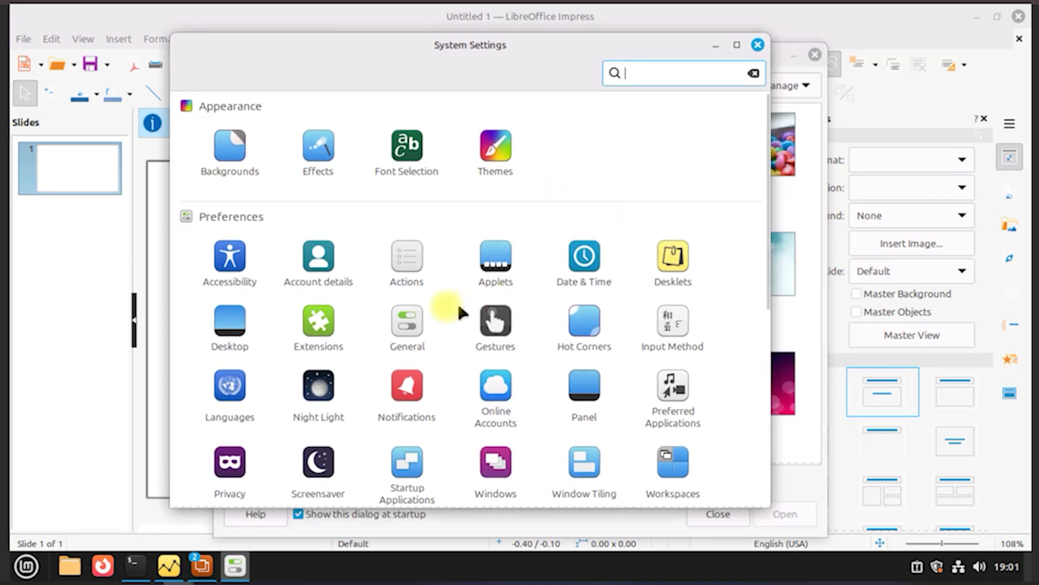
# Step: Browse the General settings page, return to the overview, and select Themes
pyautogui.click(416, 323)
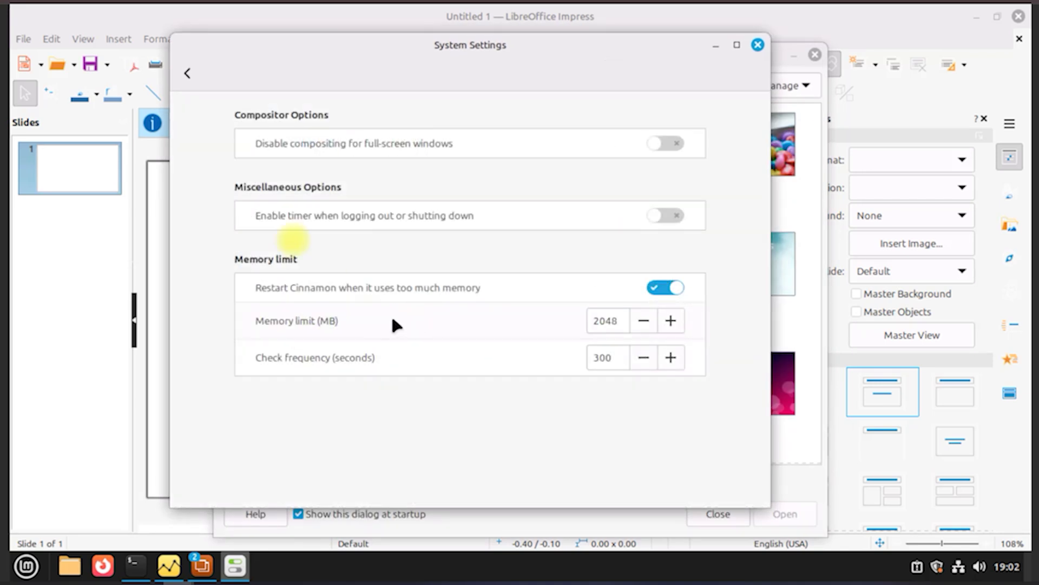
pyautogui.click(190, 72)
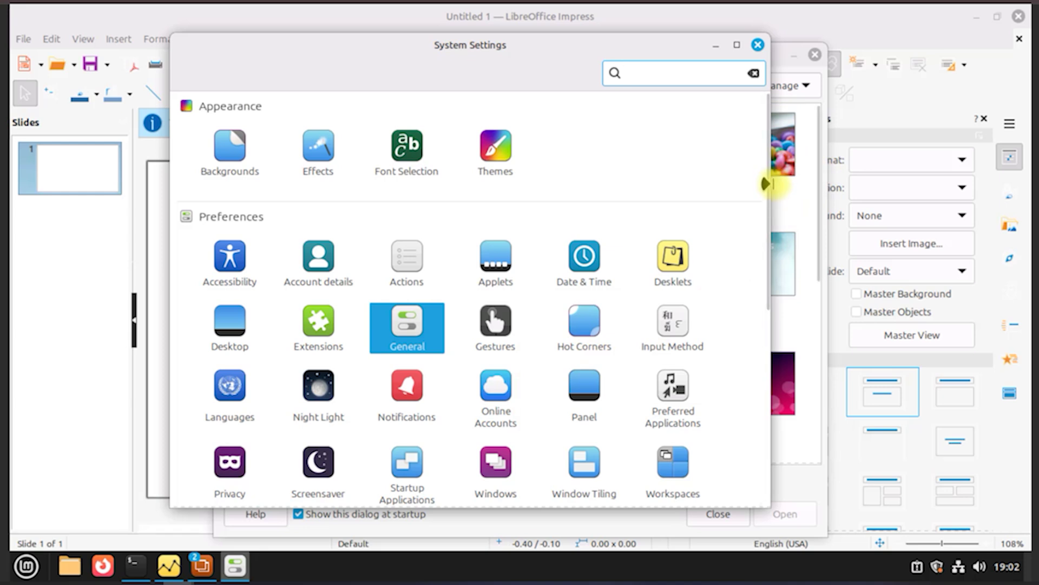
pyautogui.click(760, 199)
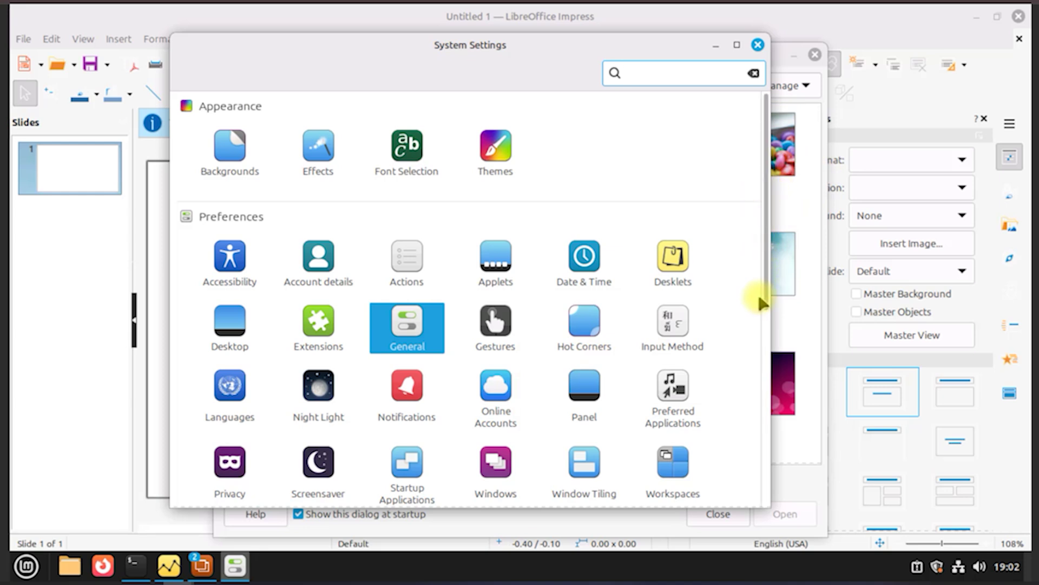
pyautogui.moveTo(763, 291); pyautogui.dragTo(762, 470)
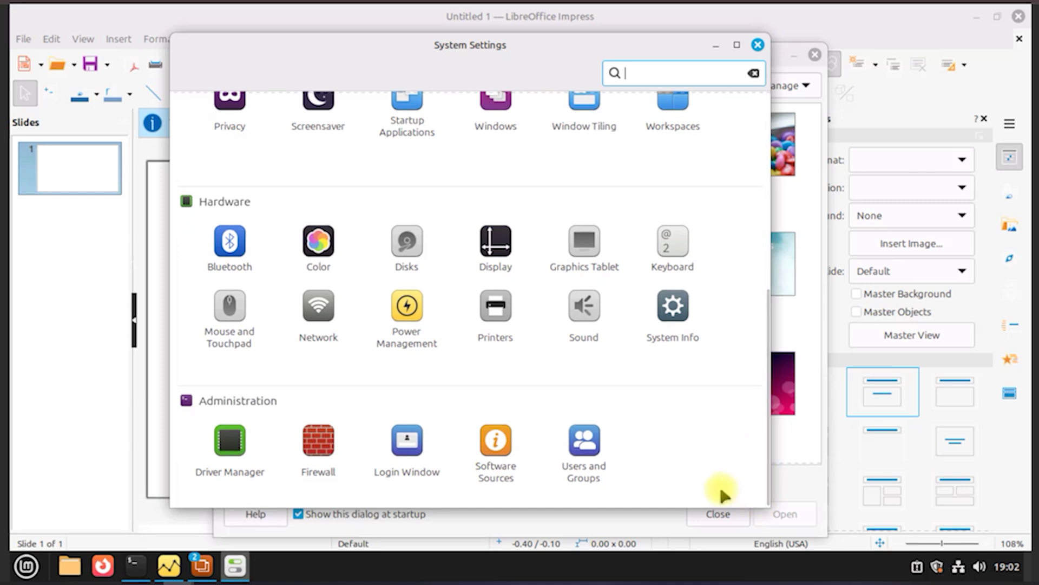
pyautogui.scroll(6, 332, 371)
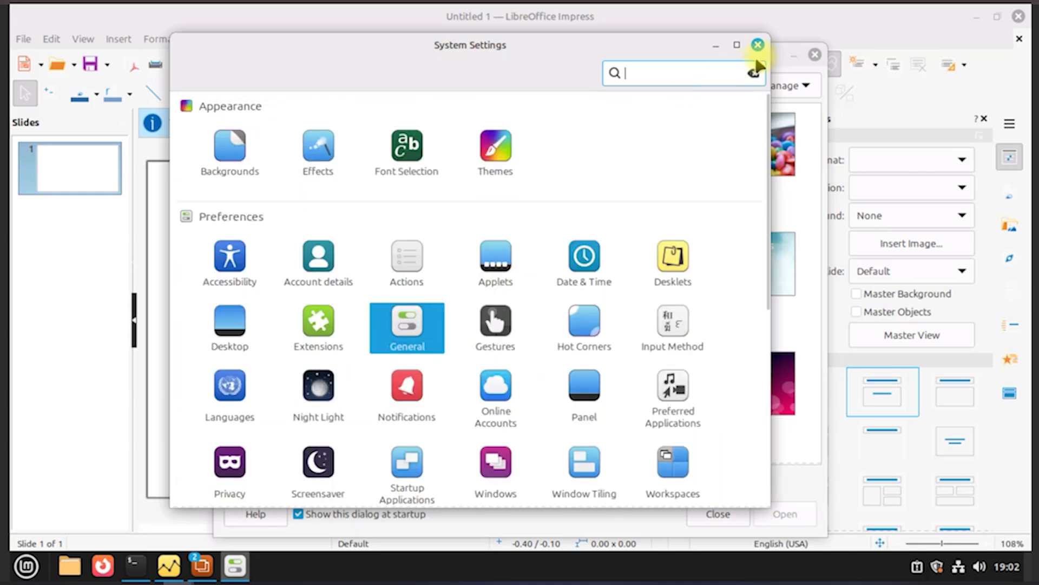
pyautogui.click(493, 152)
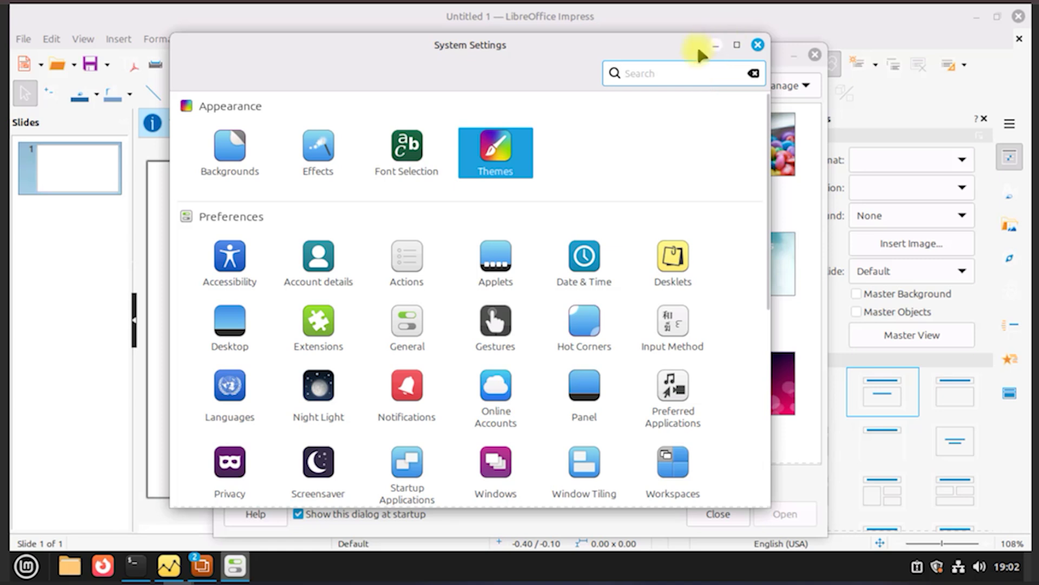
# Step: Minimize System Settings and create a new presentation from the Candy template
pyautogui.click(714, 46)
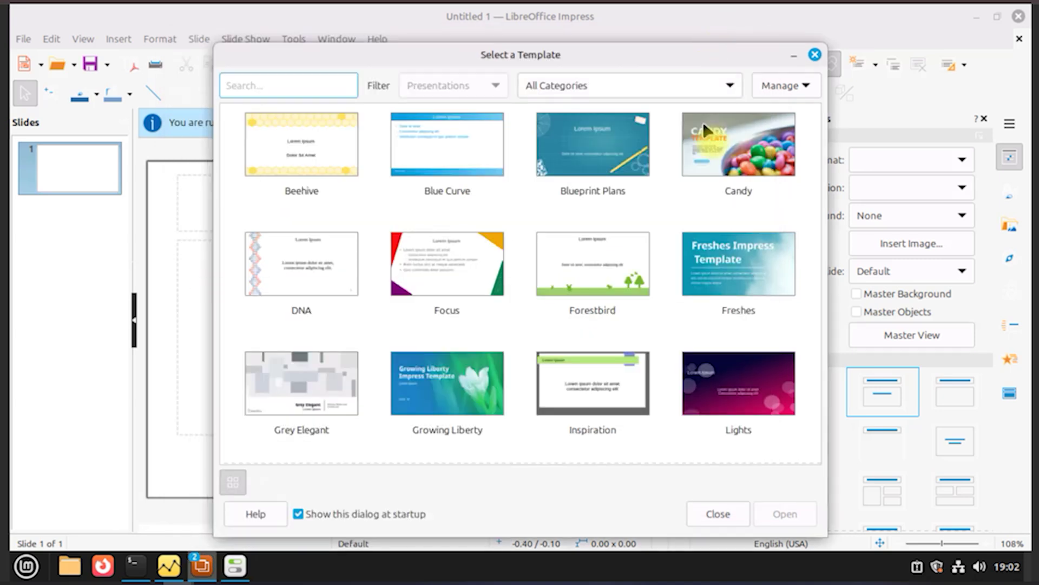
pyautogui.click(724, 150)
pyautogui.doubleClick(724, 150)
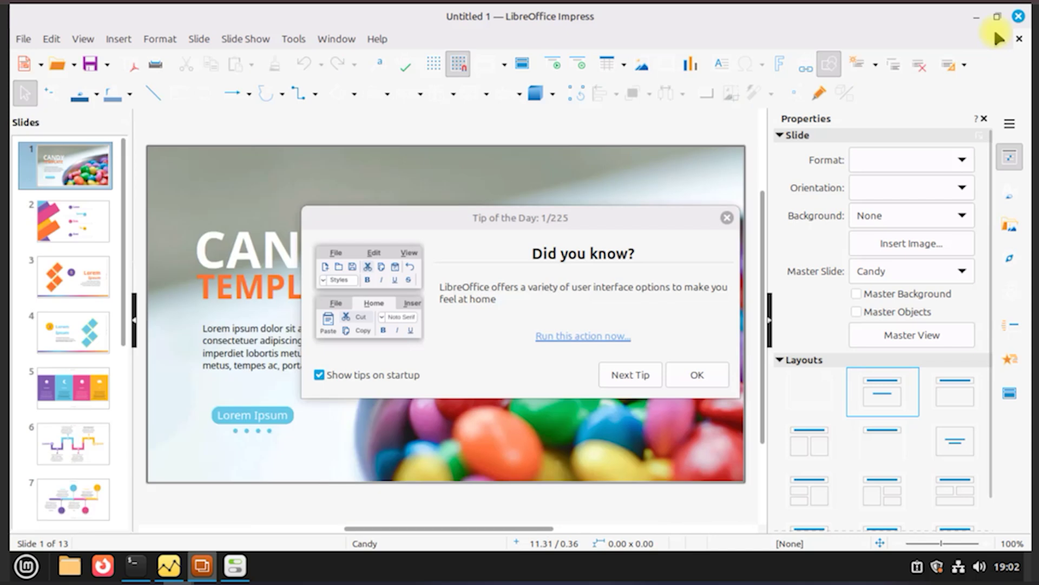
pyautogui.click(697, 373)
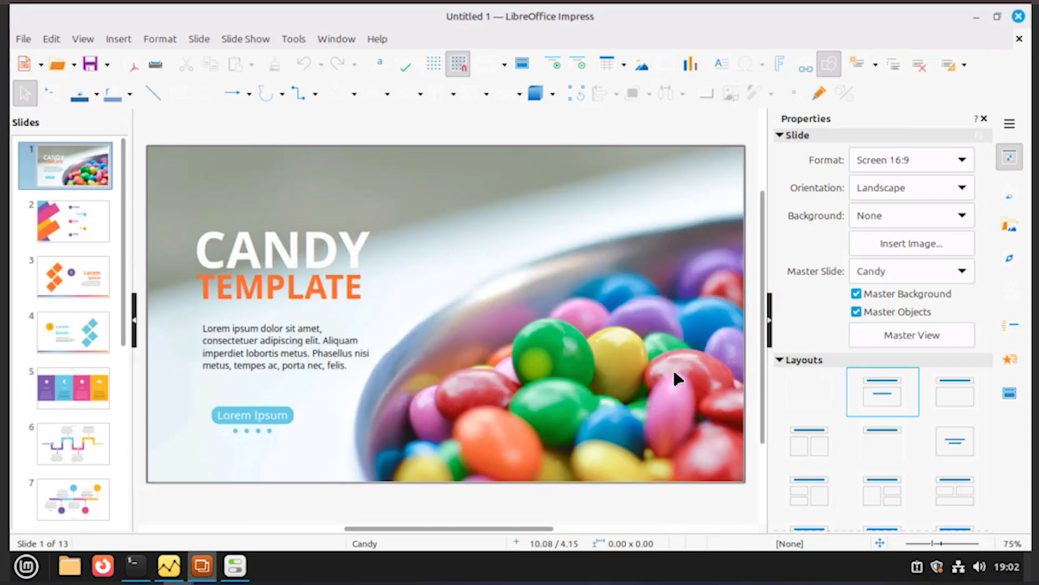
# Step: View slides 2 and 3, then close Impress and the Power Statistics window
pyautogui.click(77, 234)
pyautogui.click(83, 284)
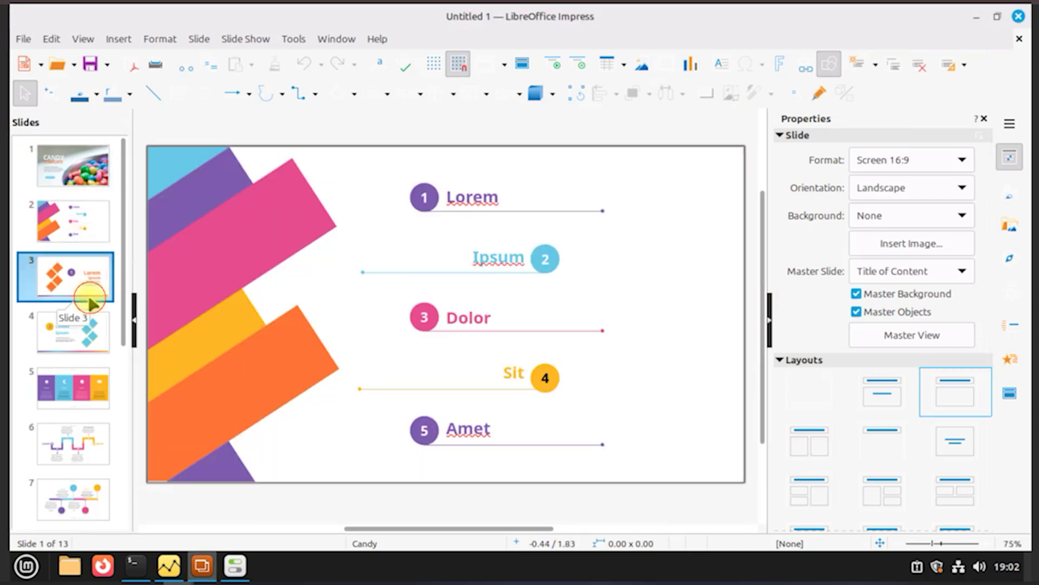
pyautogui.click(1019, 17)
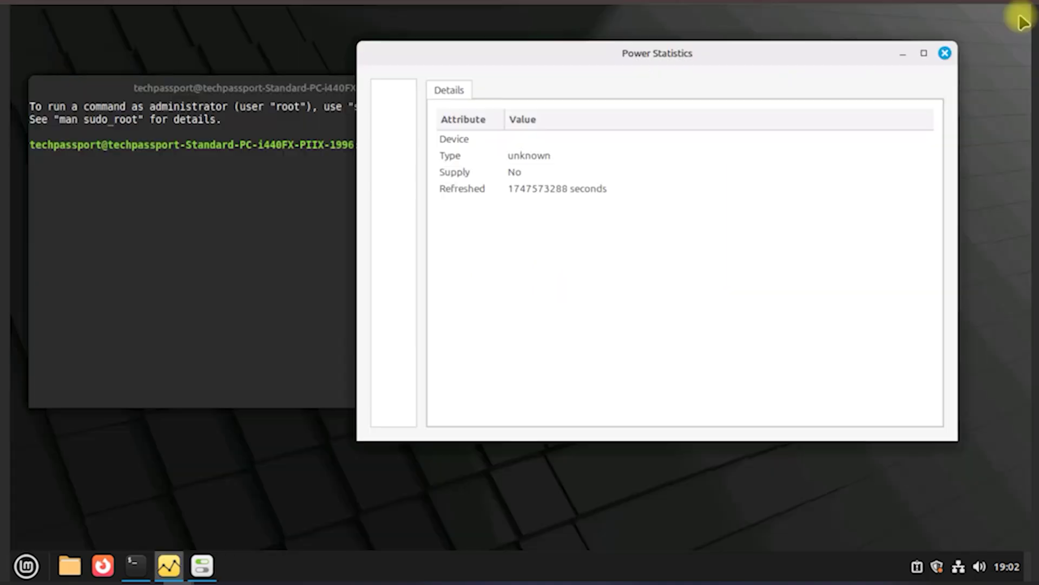
pyautogui.click(942, 54)
# Step: Close the terminal, restore System Settings, and give Mint-Y the orange accent with Dark appearance
pyautogui.click(507, 89)
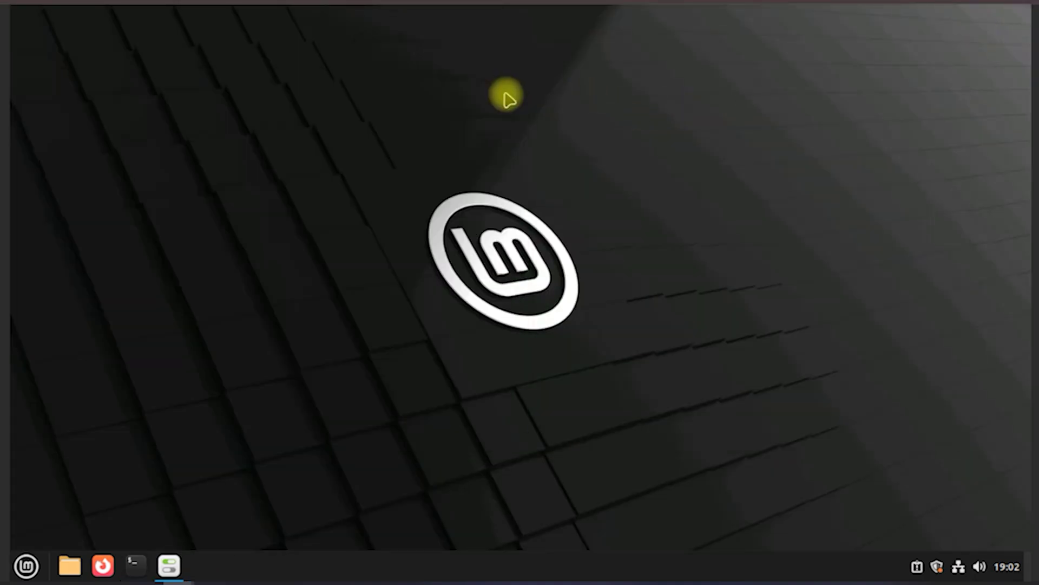
pyautogui.click(182, 567)
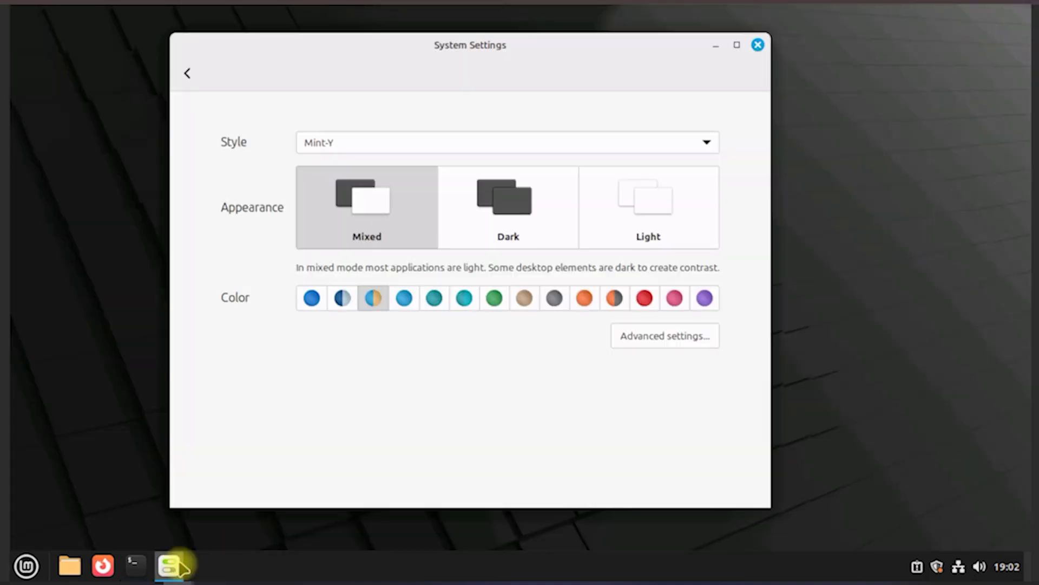
pyautogui.click(586, 298)
pyautogui.click(620, 150)
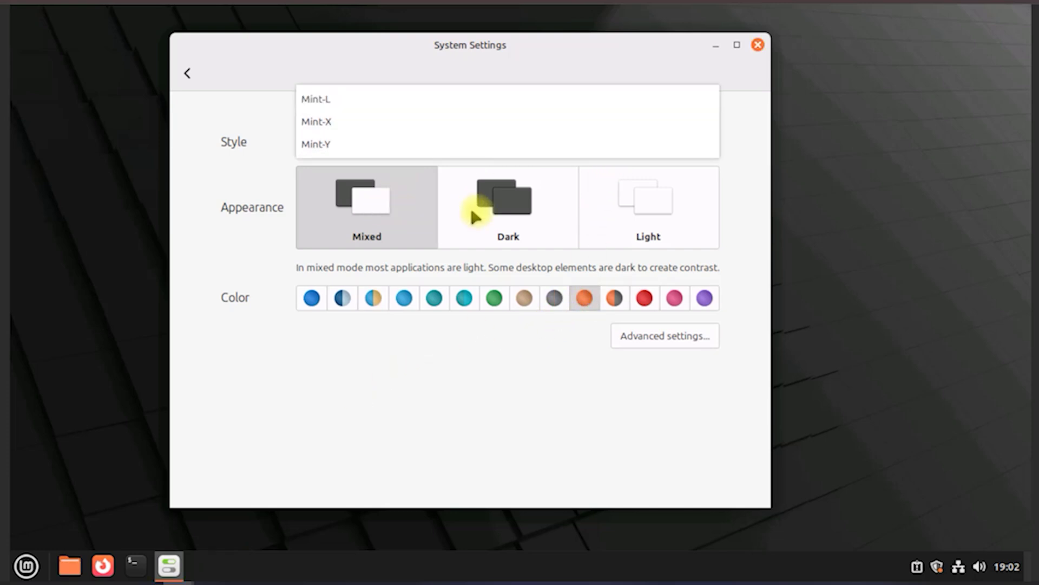
pyautogui.click(503, 212)
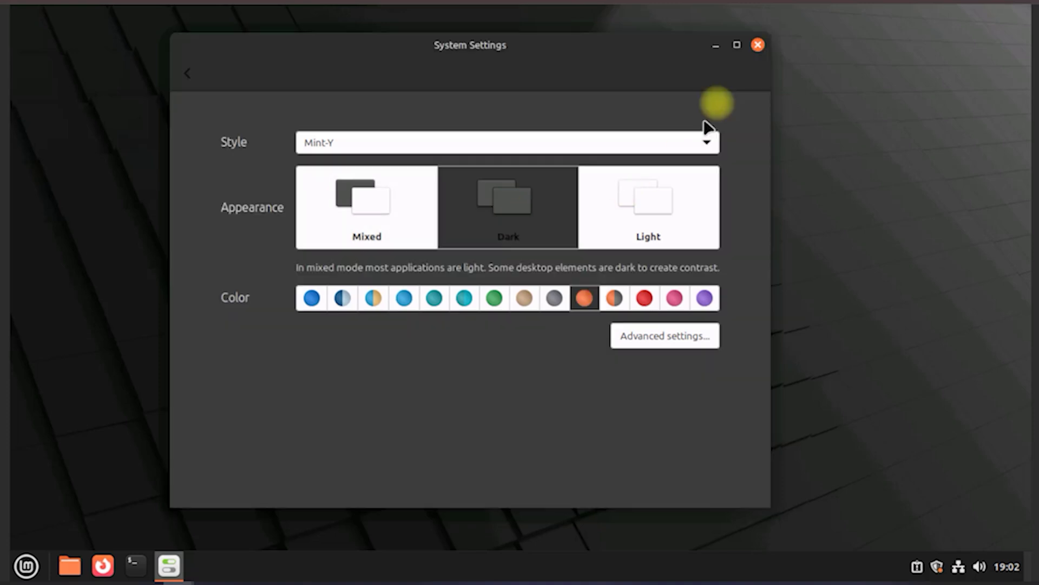